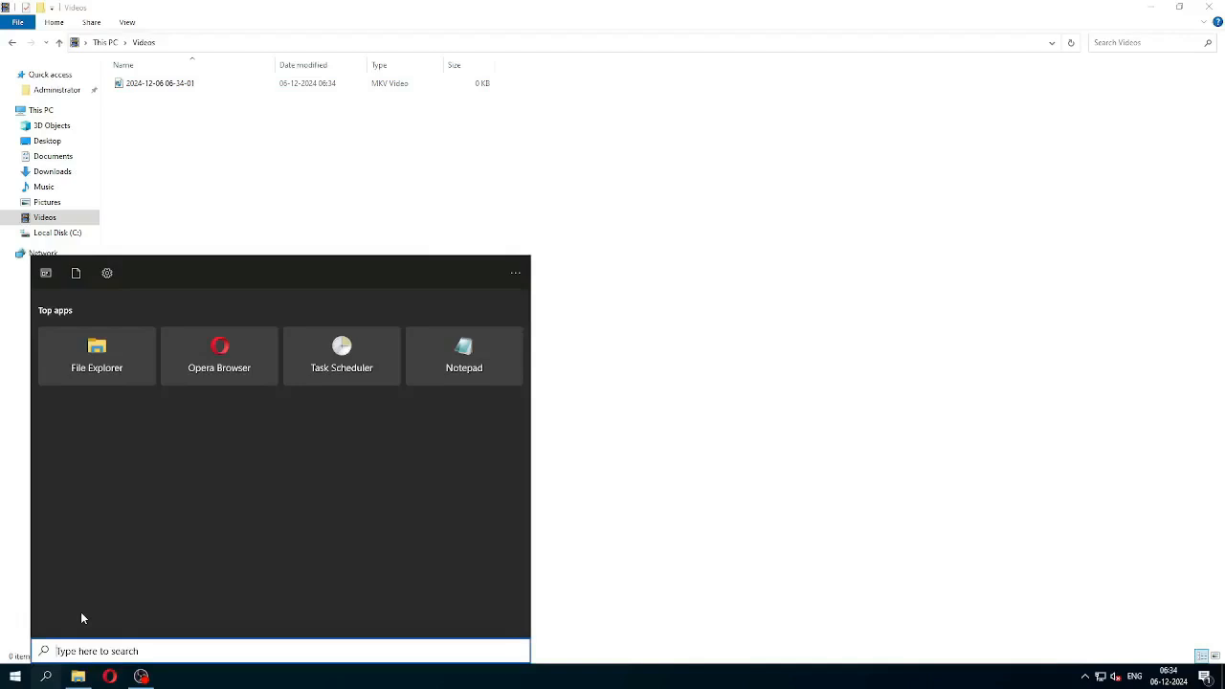
Step: Open a Command Prompt and install Jupyter Notebook with the command pip install notebook
{"action": "key", "text": "Return"}
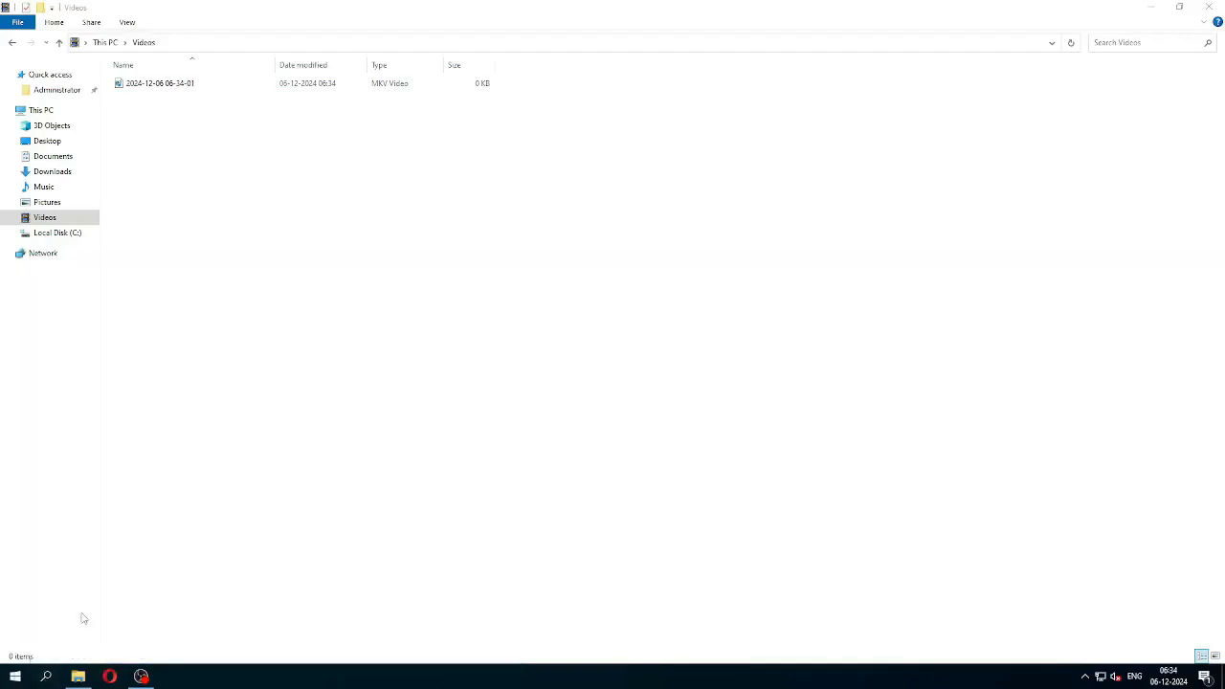
{"action": "type", "text": "pip install n"}
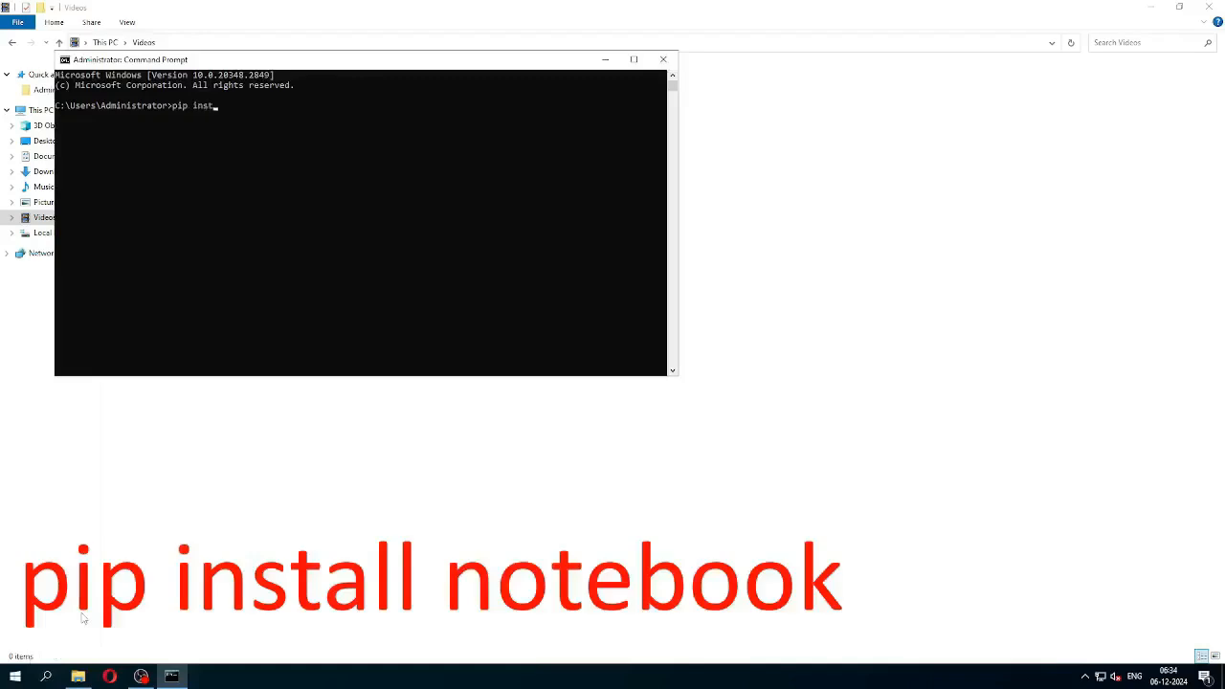
{"action": "type", "text": "otebook"}
{"action": "key", "text": "Return"}
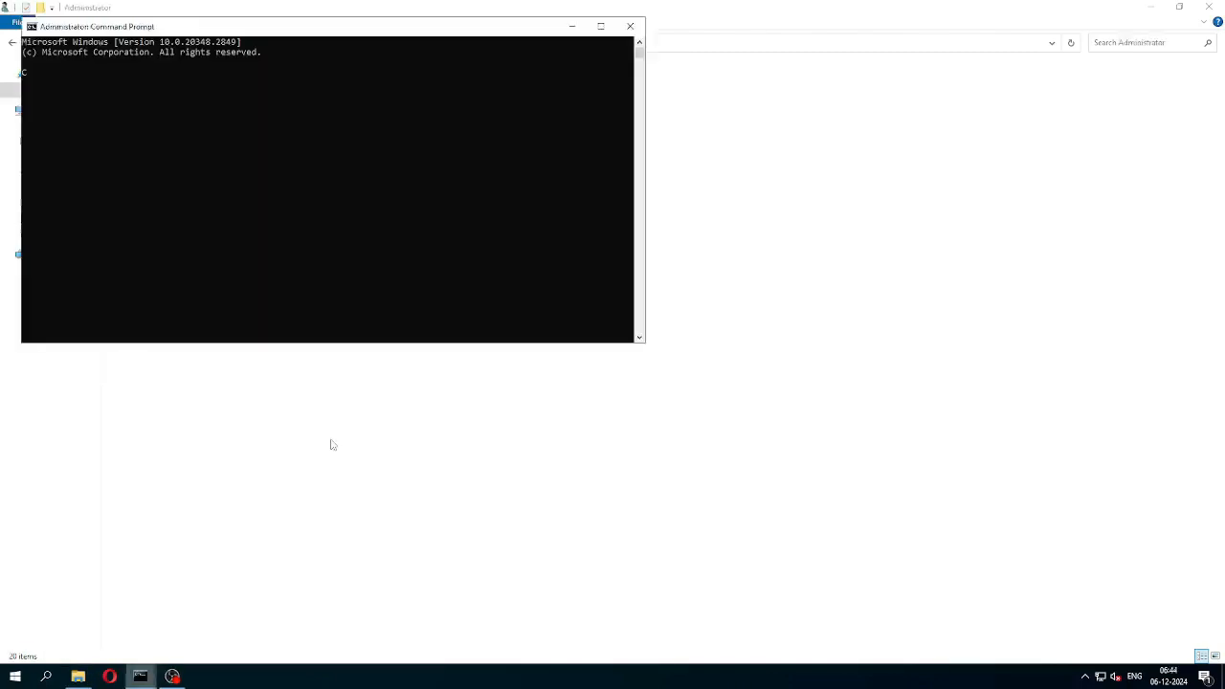
Step: Start the Jupyter server from the Command Prompt with the command jupyter notebook
{"action": "type", "text": "j"}
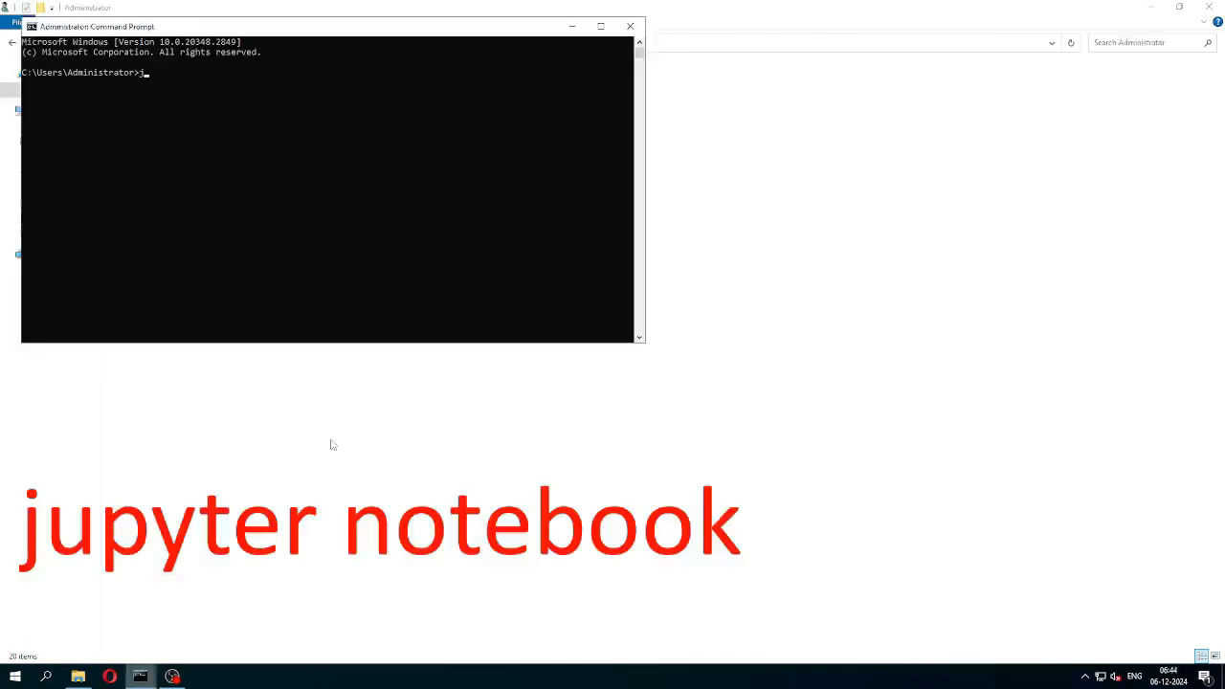
{"action": "type", "text": "upyter notebook"}
{"action": "key", "text": "Return"}
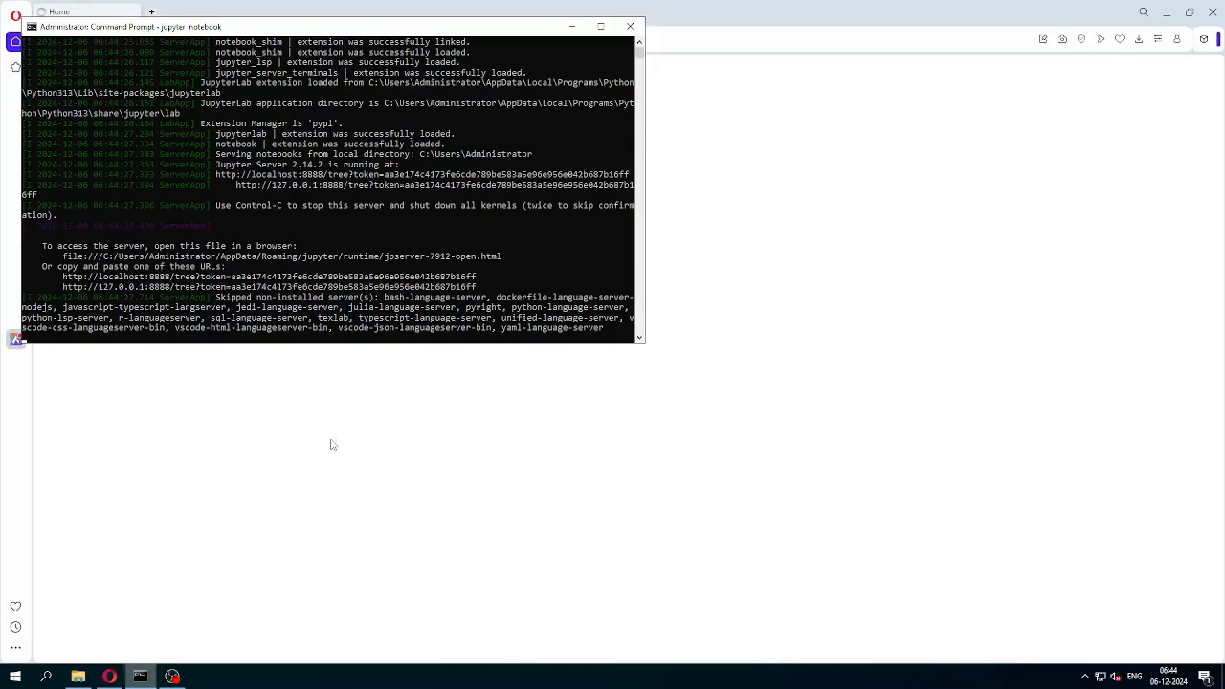
Step: Switch to Jupyter in the Opera browser, open TOTP.ipynb and run its first code cell
{"action": "left_click", "coordinate": [346, 426]}
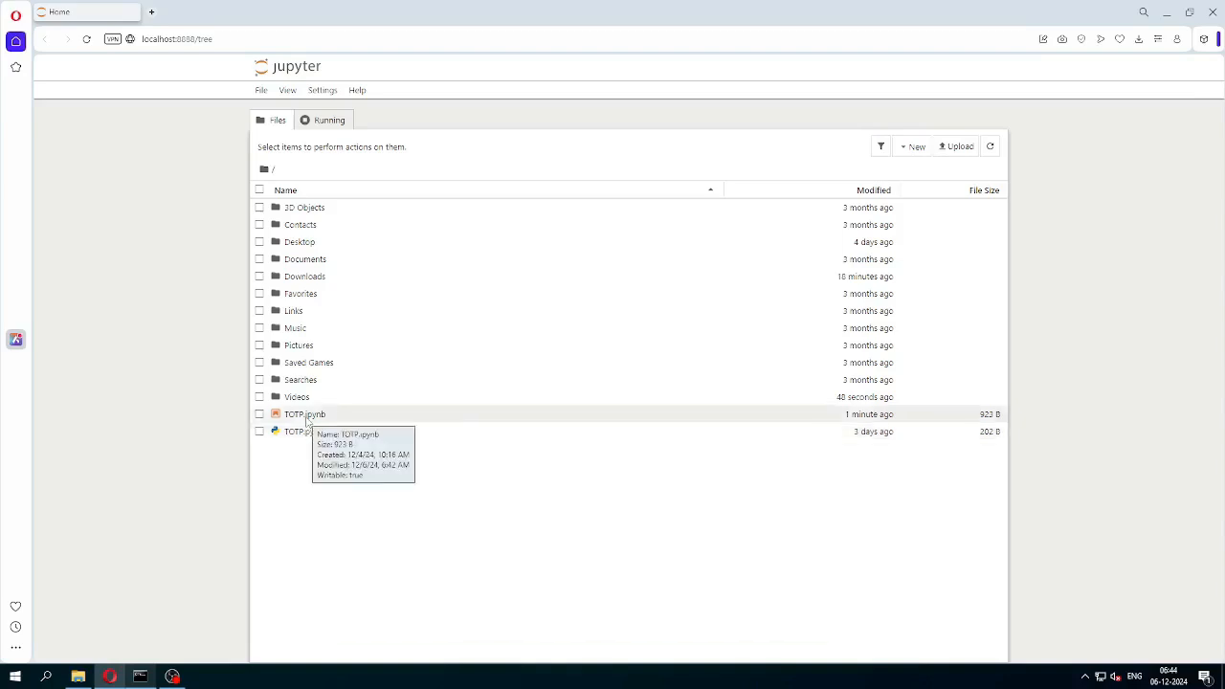
{"action": "double_click", "coordinate": [307, 420]}
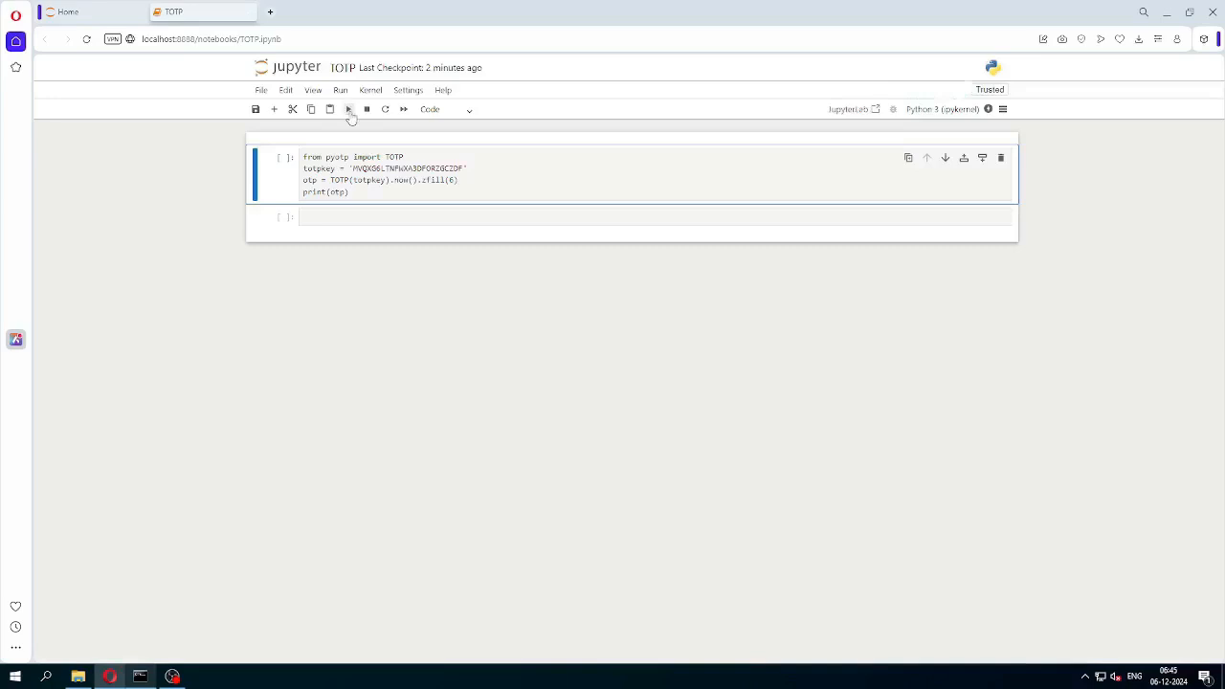
{"action": "left_click", "coordinate": [350, 110]}
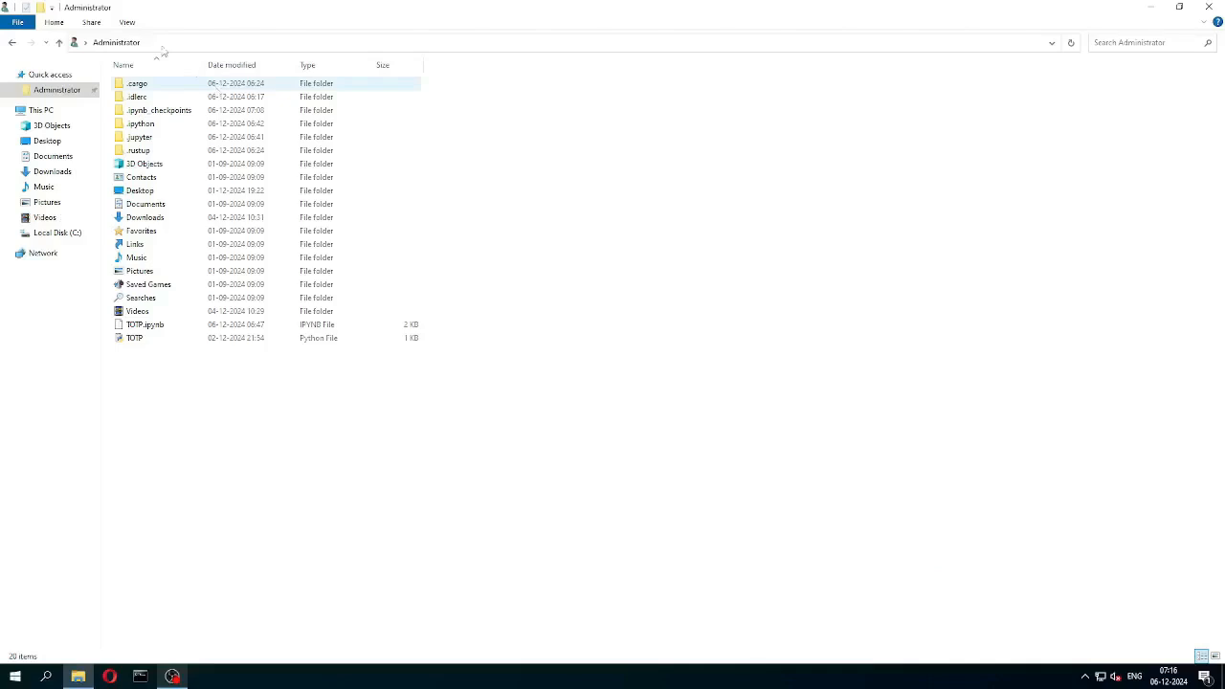
Step: Show hidden items in the Administrator folder and open AppData\Local\Programs\Python\Python313\Scripts
{"action": "left_click", "coordinate": [127, 23]}
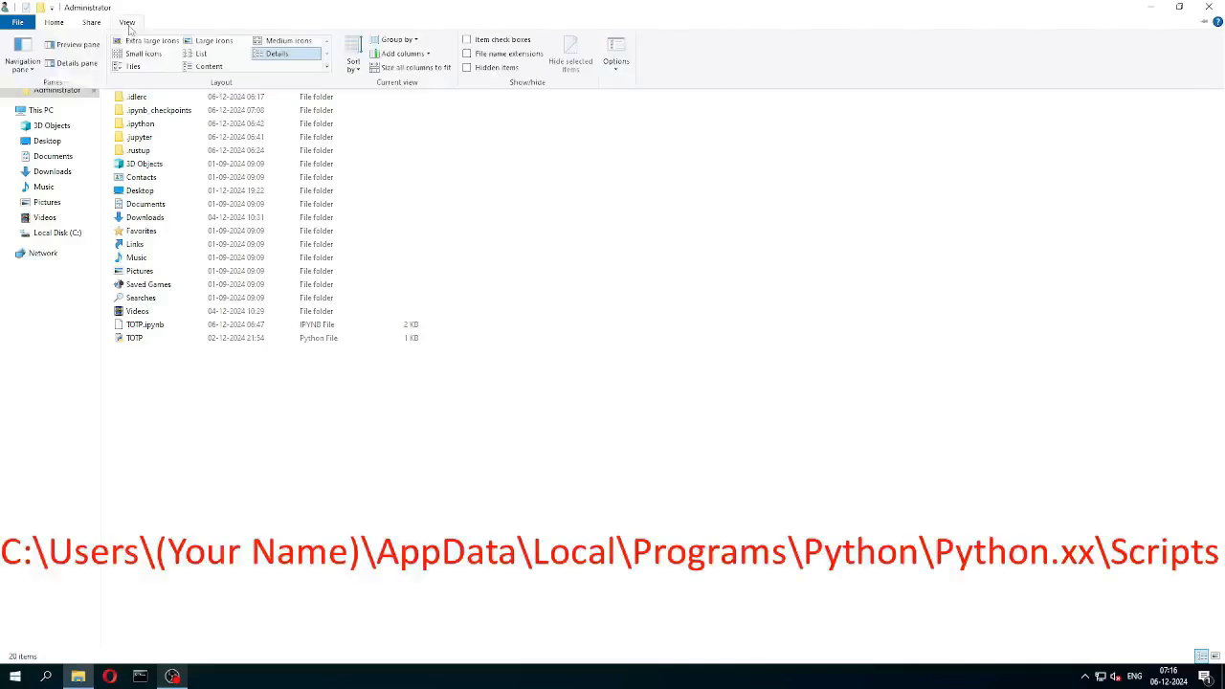
{"action": "left_click", "coordinate": [467, 68]}
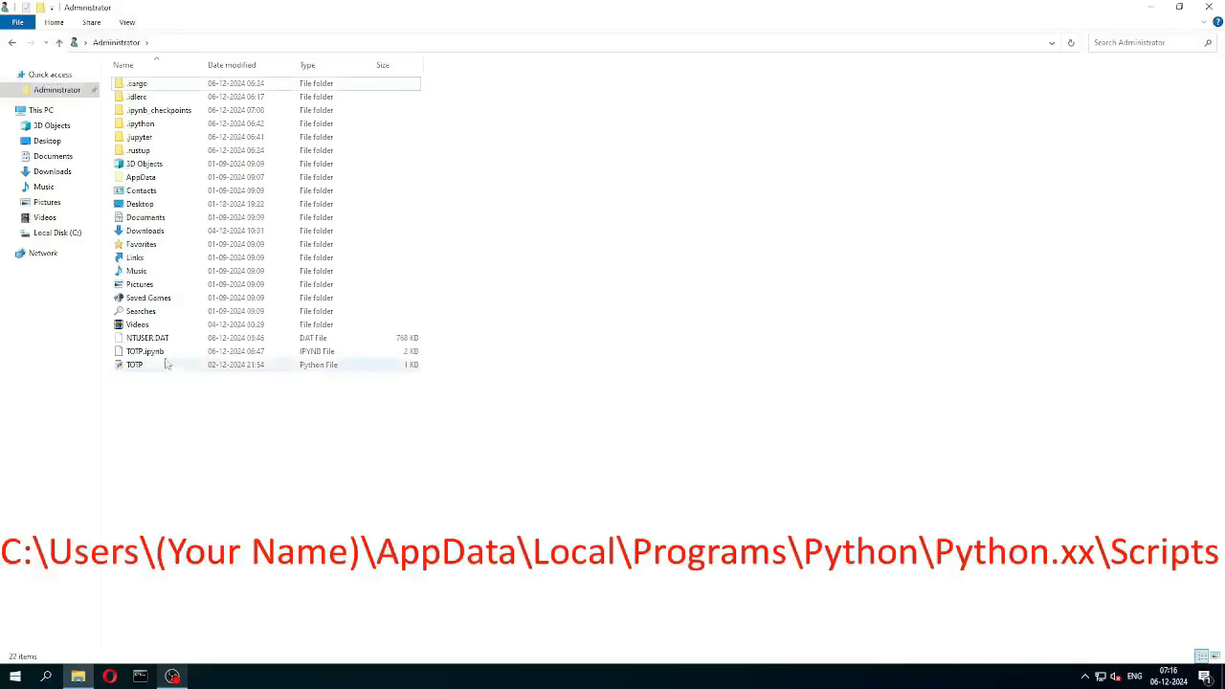
{"action": "left_click", "coordinate": [141, 178]}
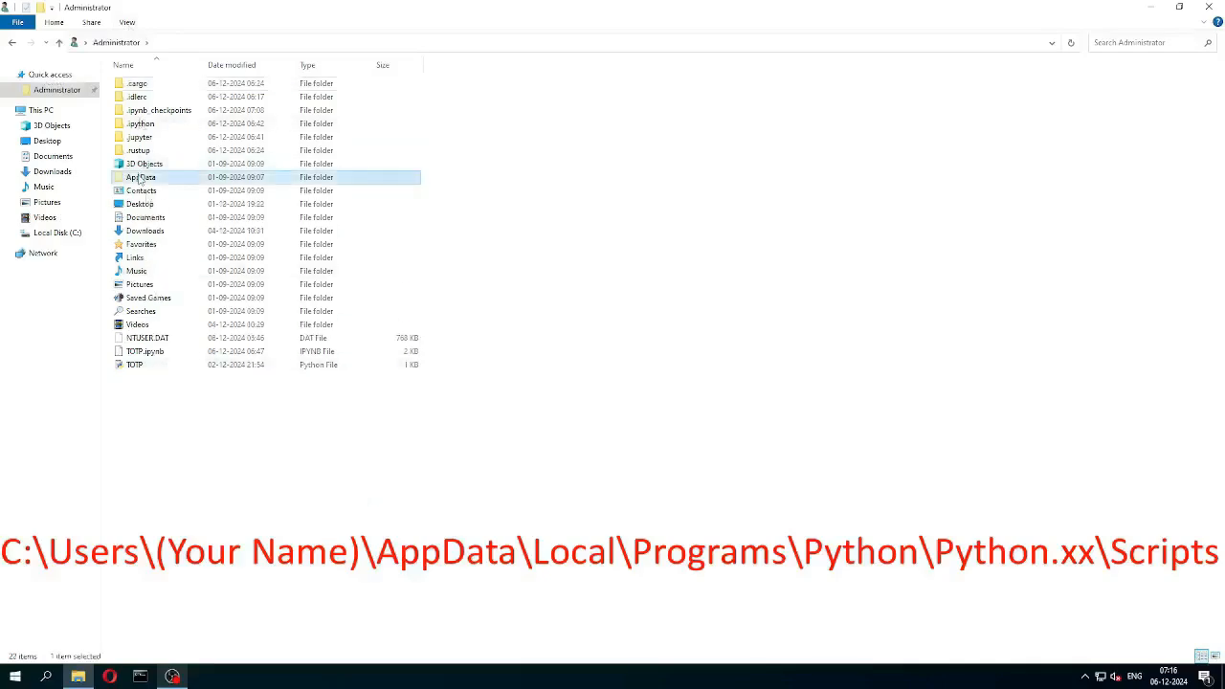
{"action": "double_click", "coordinate": [141, 178]}
{"action": "double_click", "coordinate": [149, 86]}
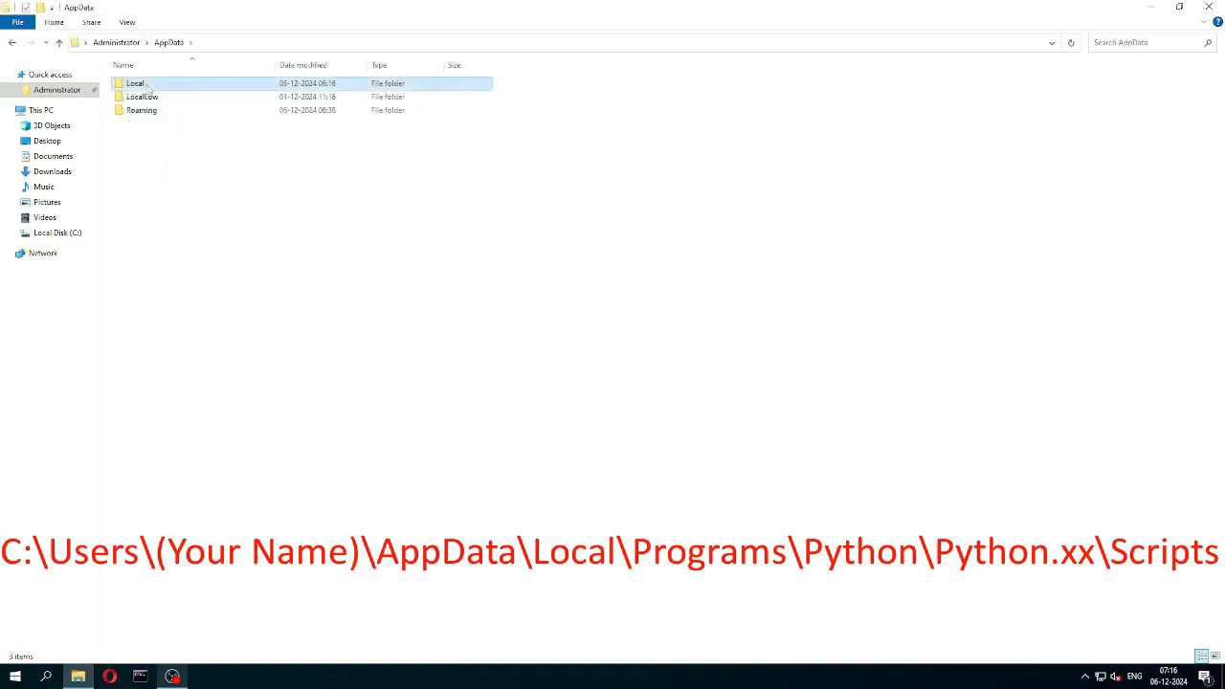
{"action": "left_click", "coordinate": [159, 219]}
{"action": "double_click", "coordinate": [159, 219]}
{"action": "left_click", "coordinate": [159, 104]}
{"action": "double_click", "coordinate": [159, 103]}
{"action": "left_click", "coordinate": [159, 89]}
{"action": "double_click", "coordinate": [159, 89]}
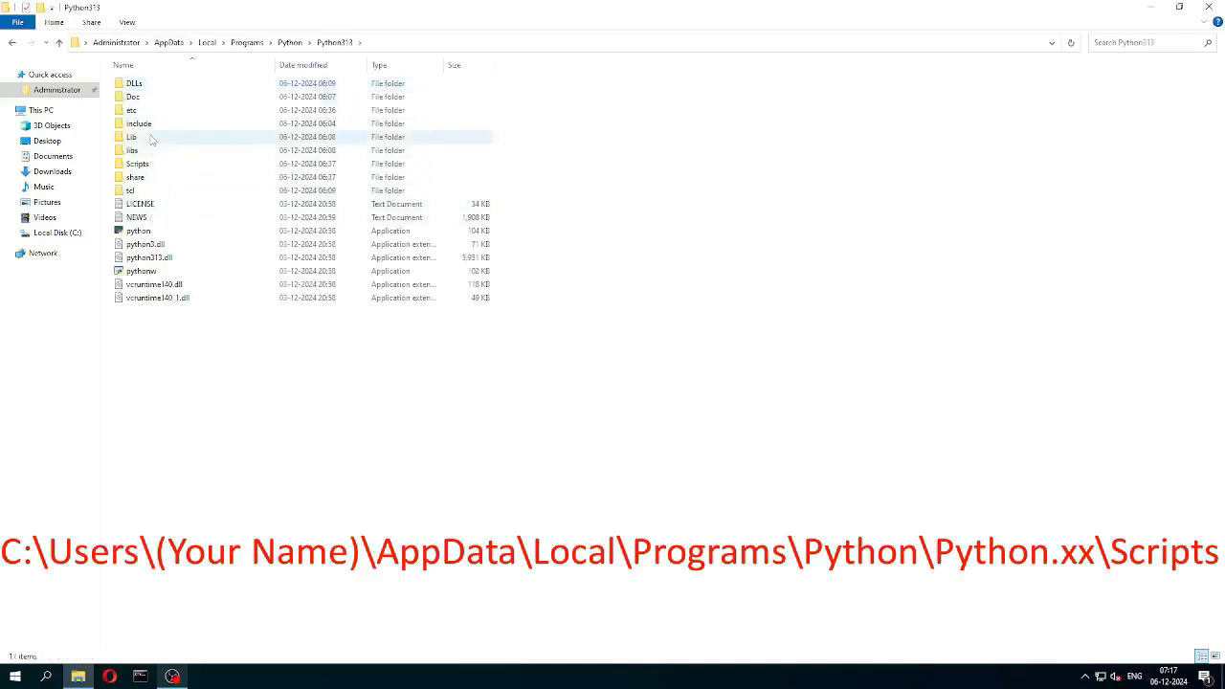
{"action": "double_click", "coordinate": [151, 166]}
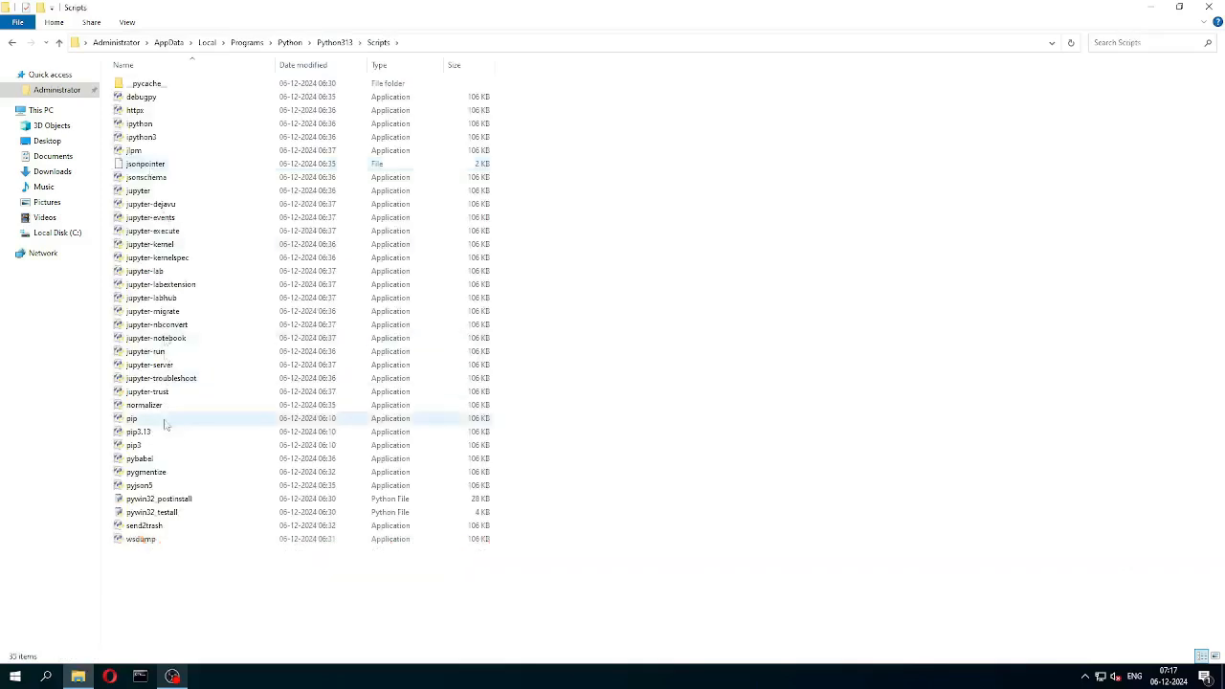
Step: Pin the jupyter-notebook application from the Scripts folder to the taskbar
{"action": "left_click", "coordinate": [170, 343]}
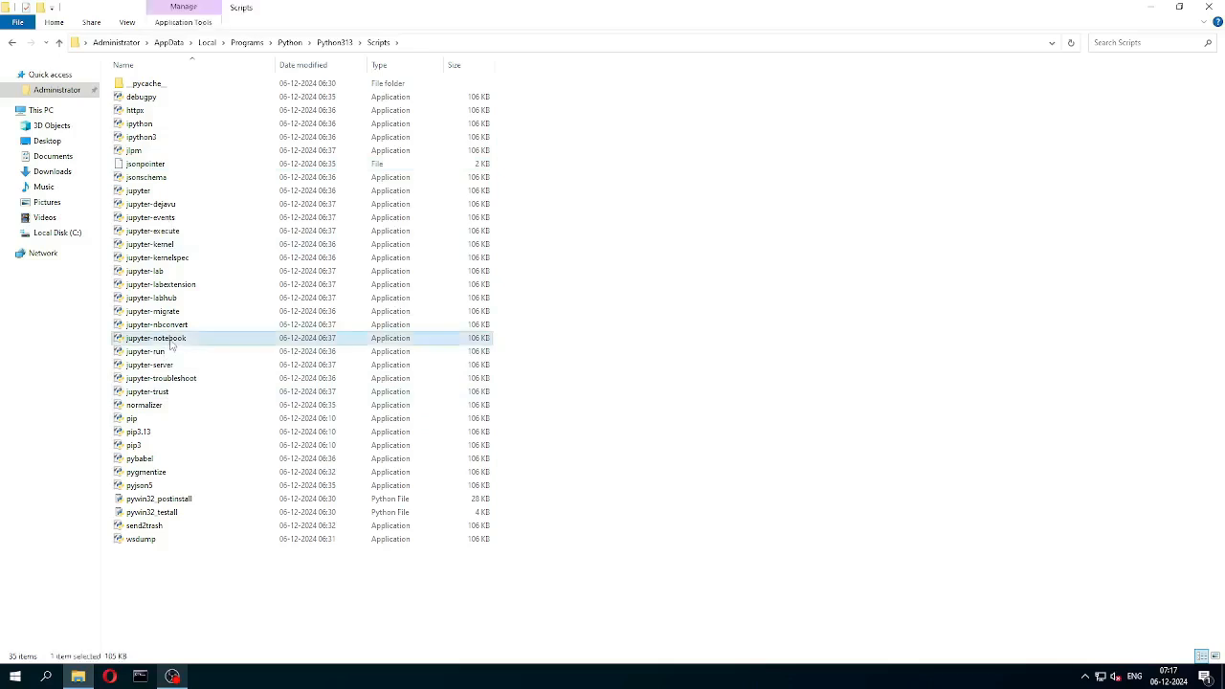
{"action": "right_click", "coordinate": [170, 344]}
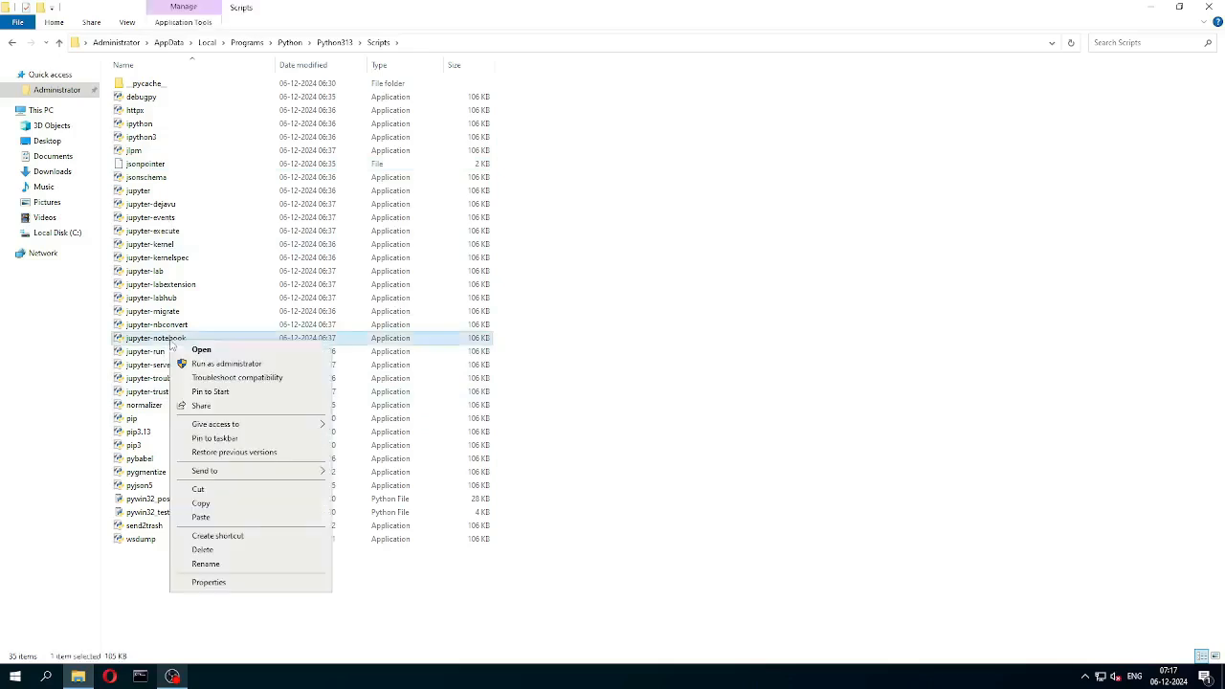
{"action": "left_click", "coordinate": [215, 438]}
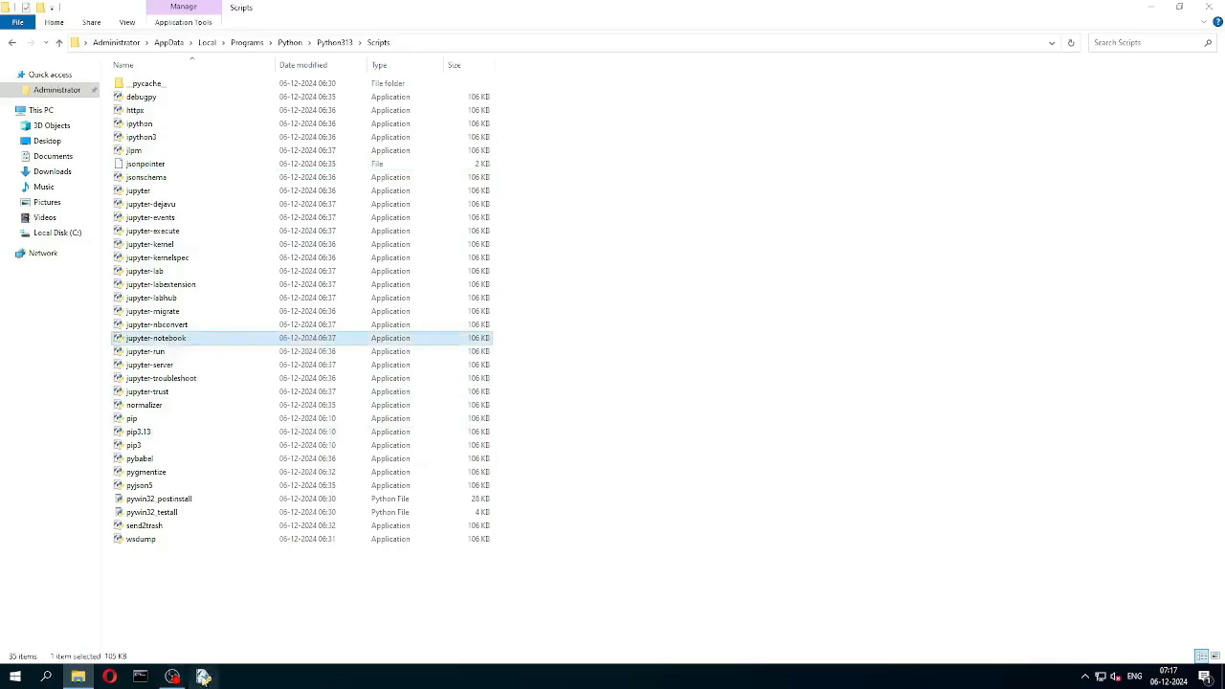
Step: Set the pinned jupyter-notebook shortcut's Start in folder to C:\Users\Administrator, apply it and launch the shortcut
{"action": "right_click", "coordinate": [203, 676]}
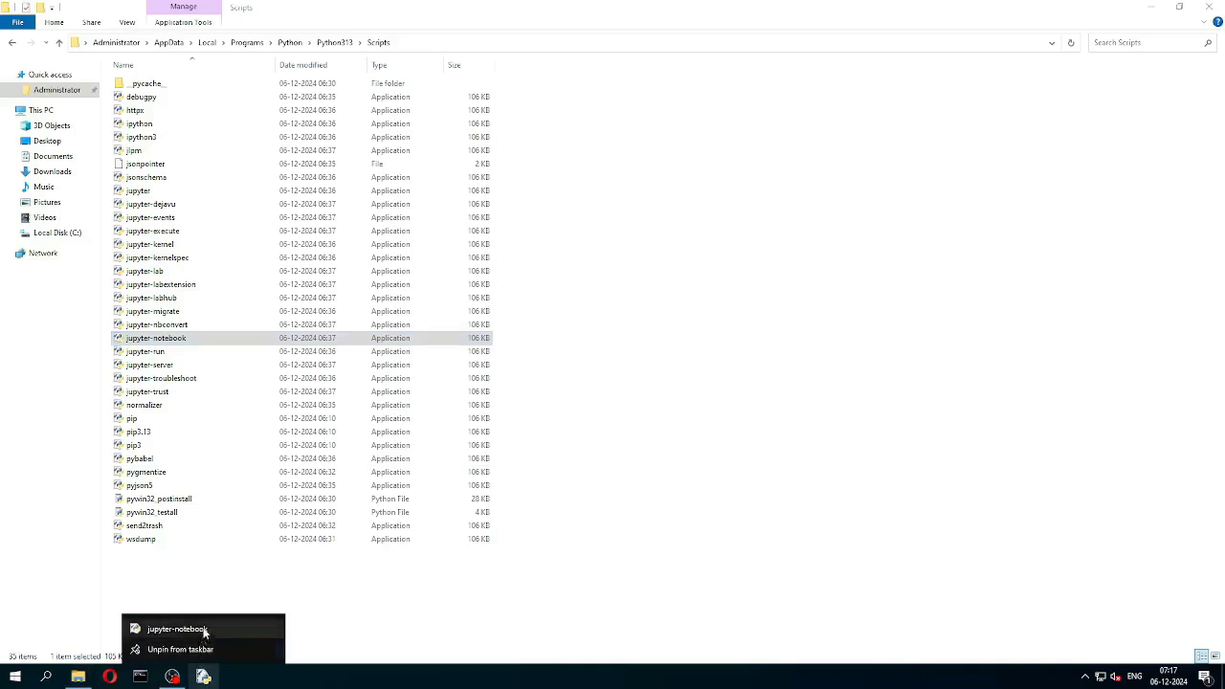
{"action": "right_click", "coordinate": [204, 629]}
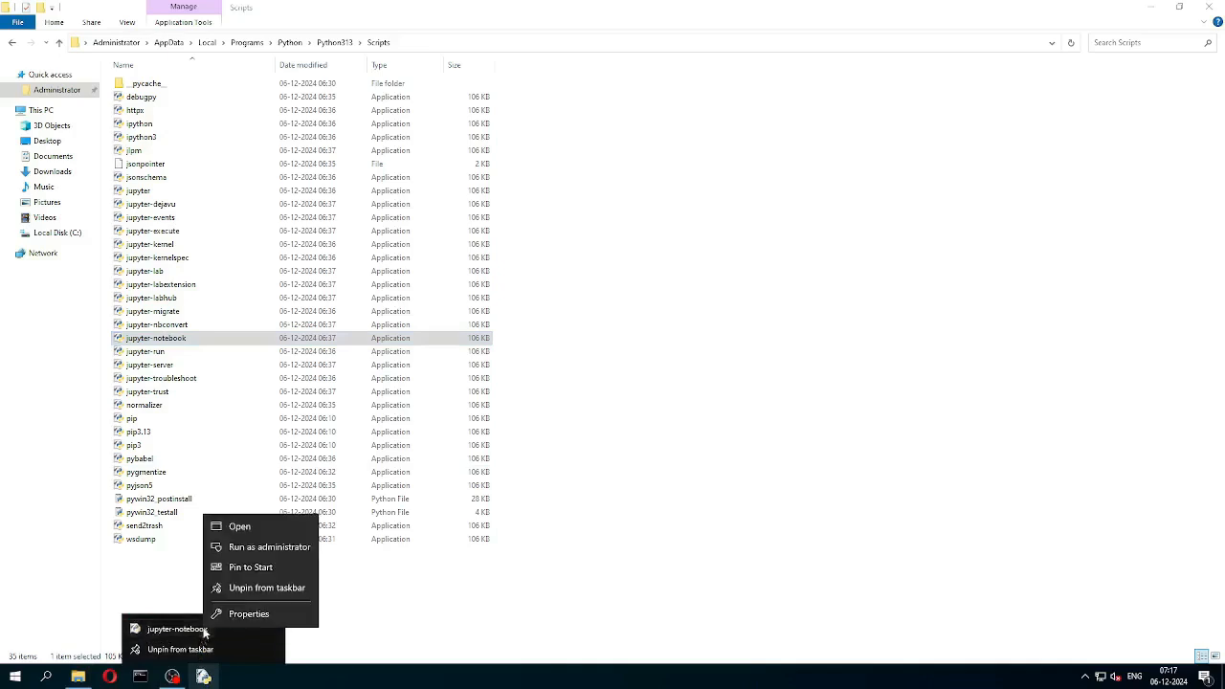
{"action": "left_click", "coordinate": [241, 614]}
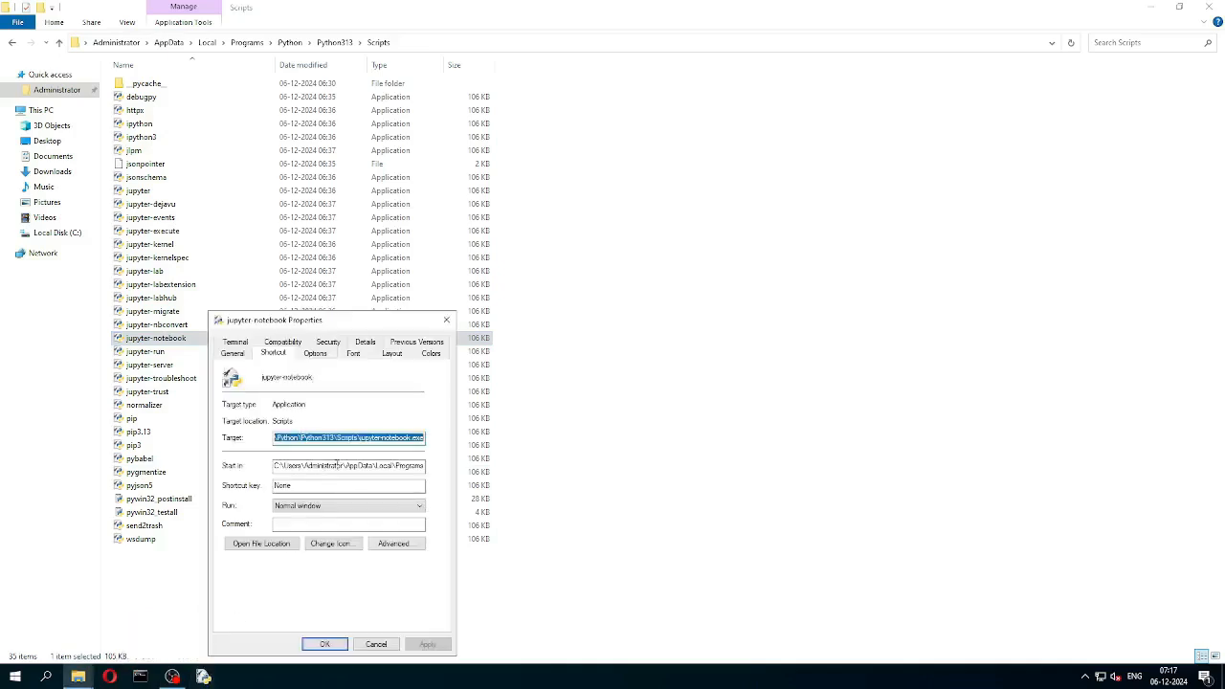
{"action": "left_click", "coordinate": [345, 465]}
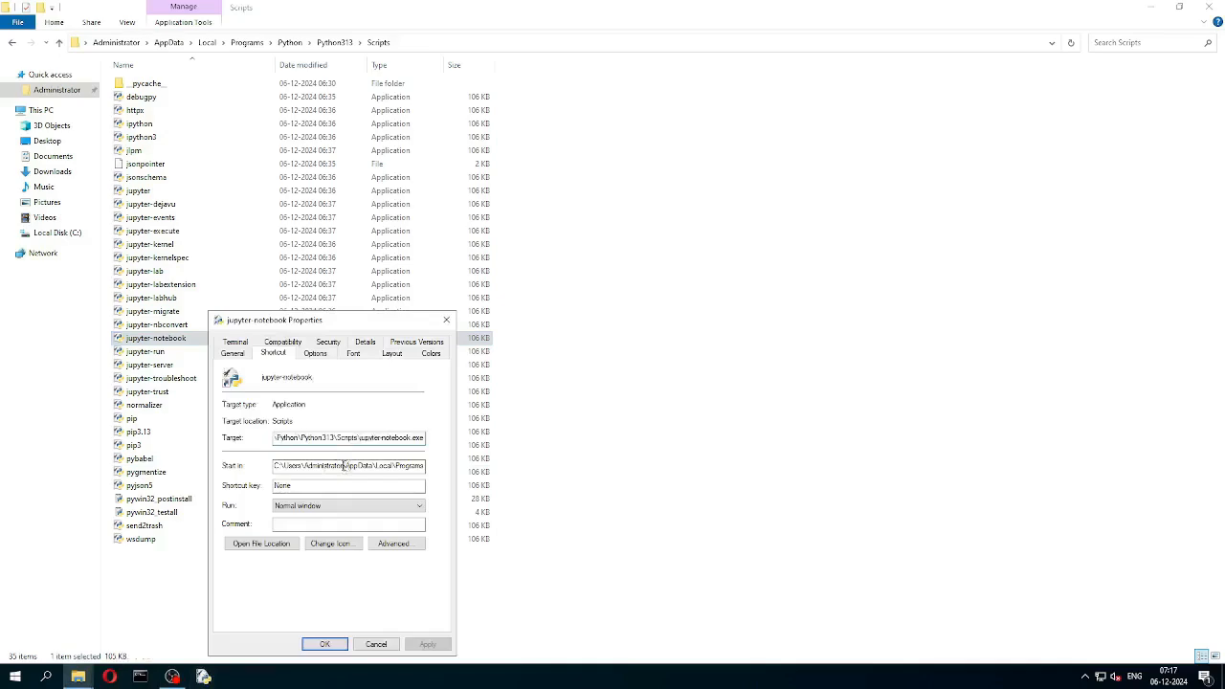
{"action": "left_click_drag", "start_coordinate": [345, 465], "coordinate": [481, 467]}
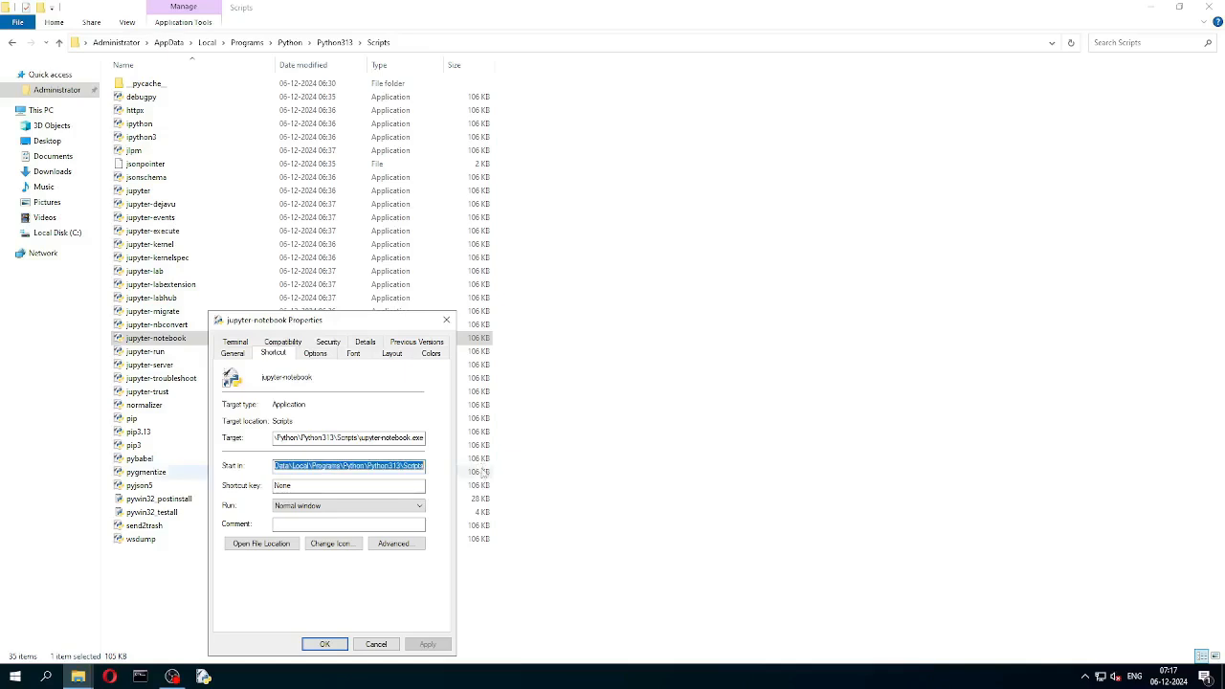
{"action": "type", "text": "C:\\Users\\Administrator"}
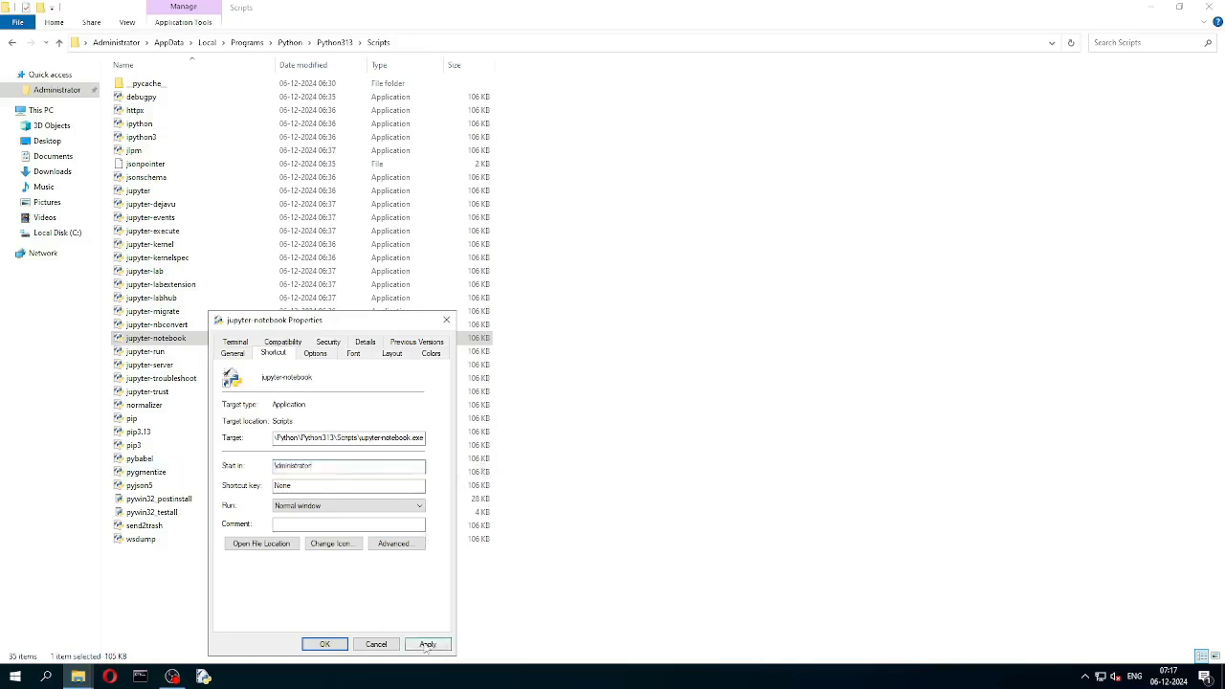
{"action": "left_click", "coordinate": [428, 644]}
{"action": "left_click", "coordinate": [330, 644]}
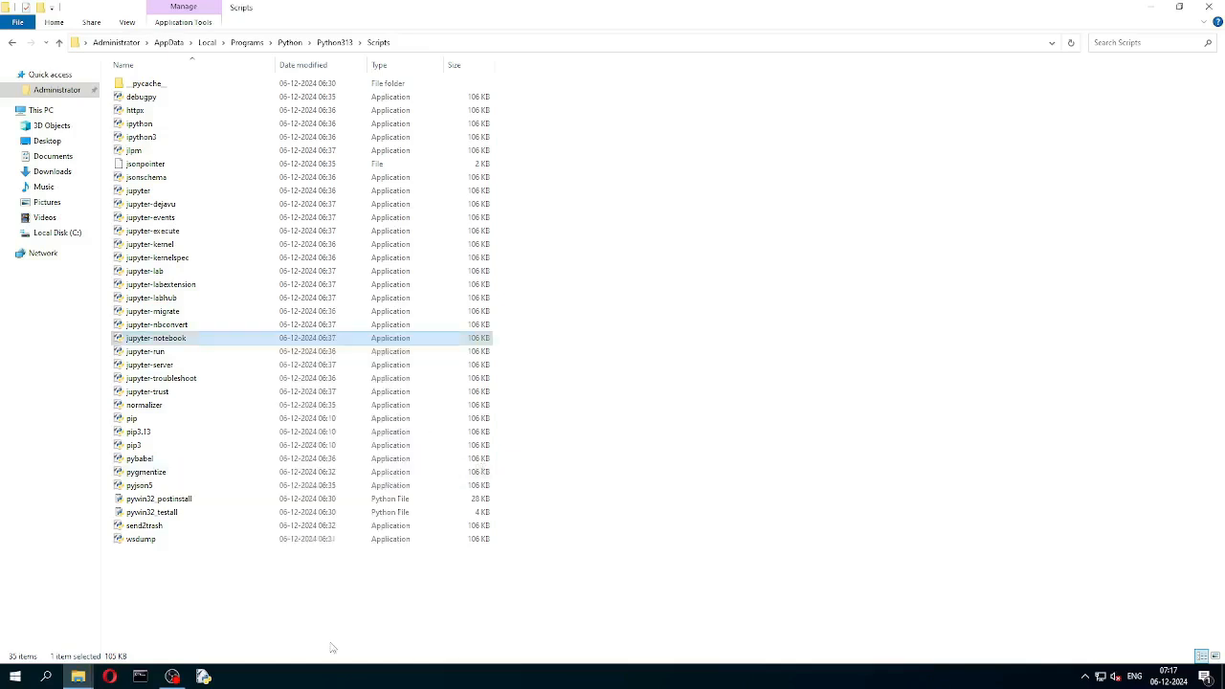
{"action": "left_click", "coordinate": [204, 678]}
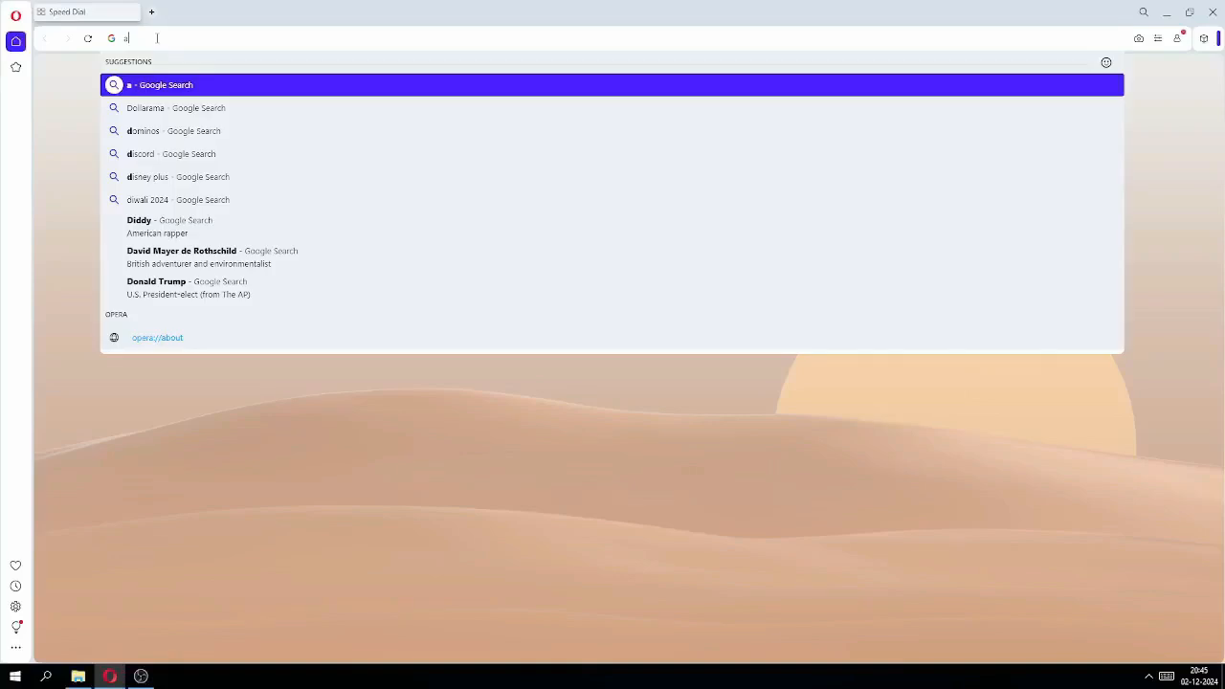
Step: Search the web for anaconda download in Opera and open the Download Anaconda Distribution page
{"action": "type", "text": "nac"}
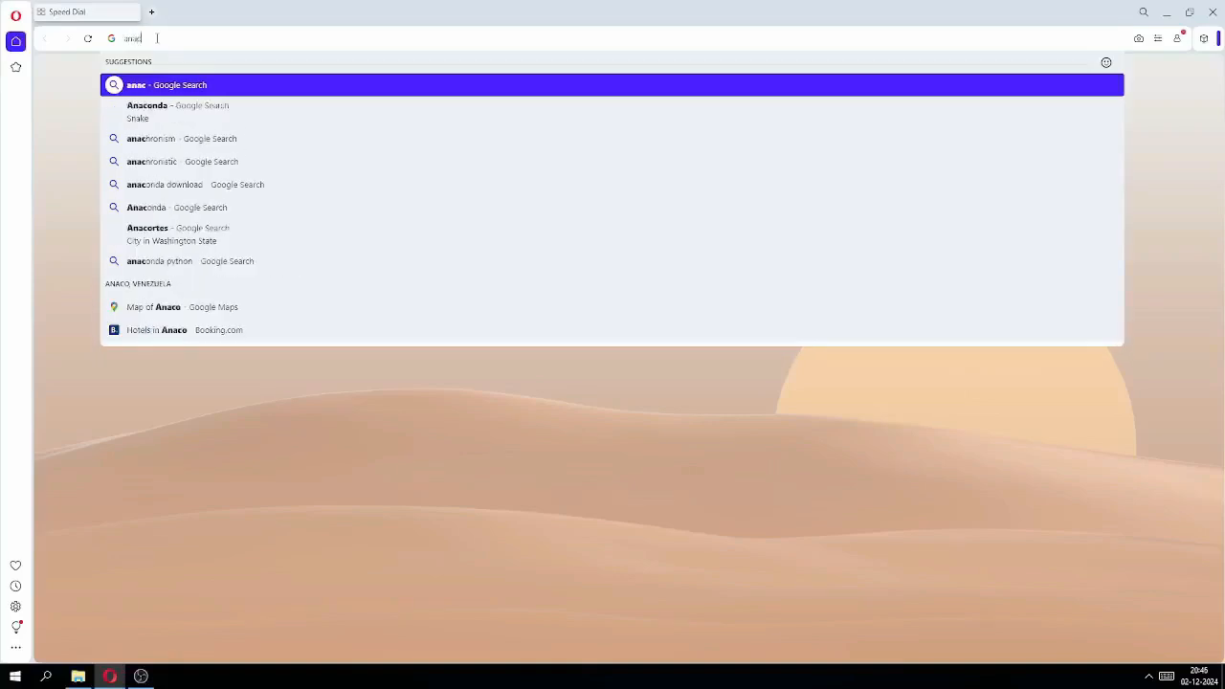
{"action": "type", "text": "onda"}
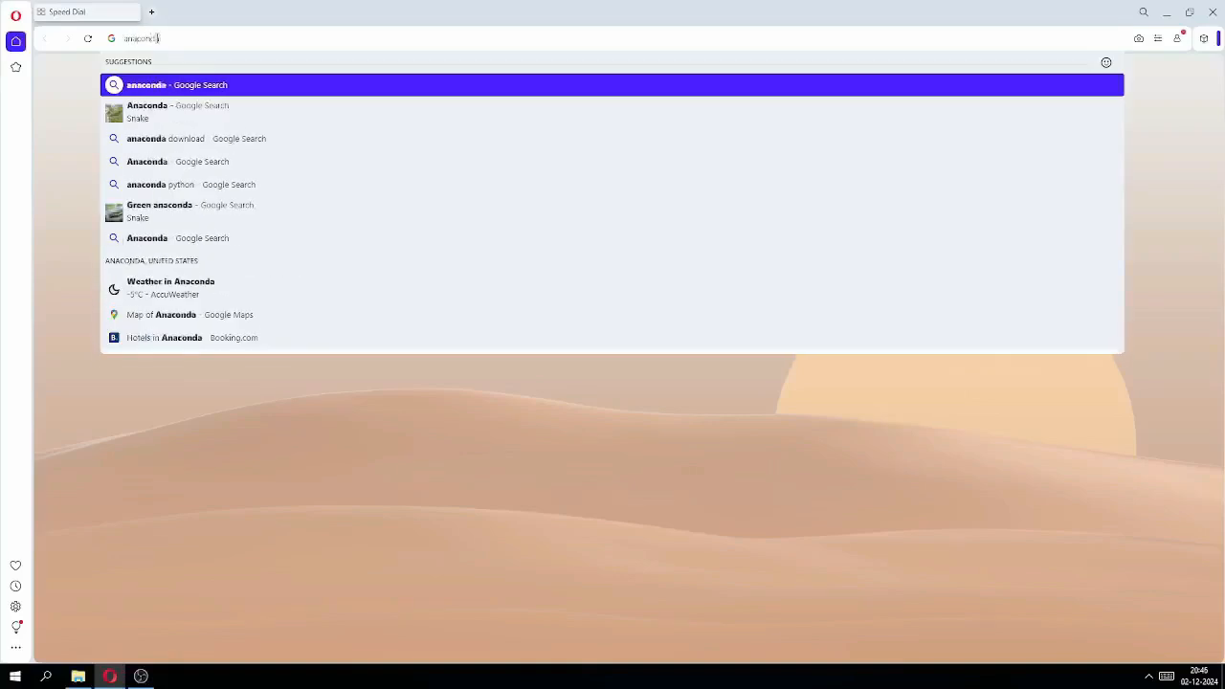
{"action": "left_click", "coordinate": [177, 143]}
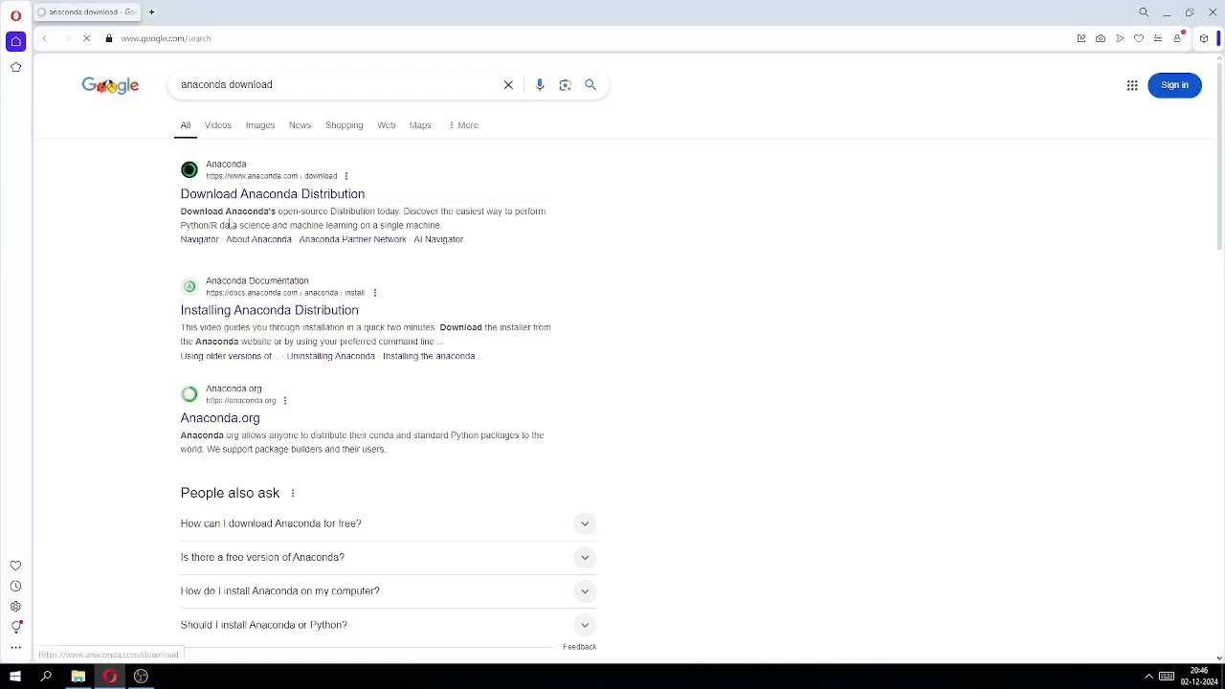
{"action": "left_click", "coordinate": [253, 200]}
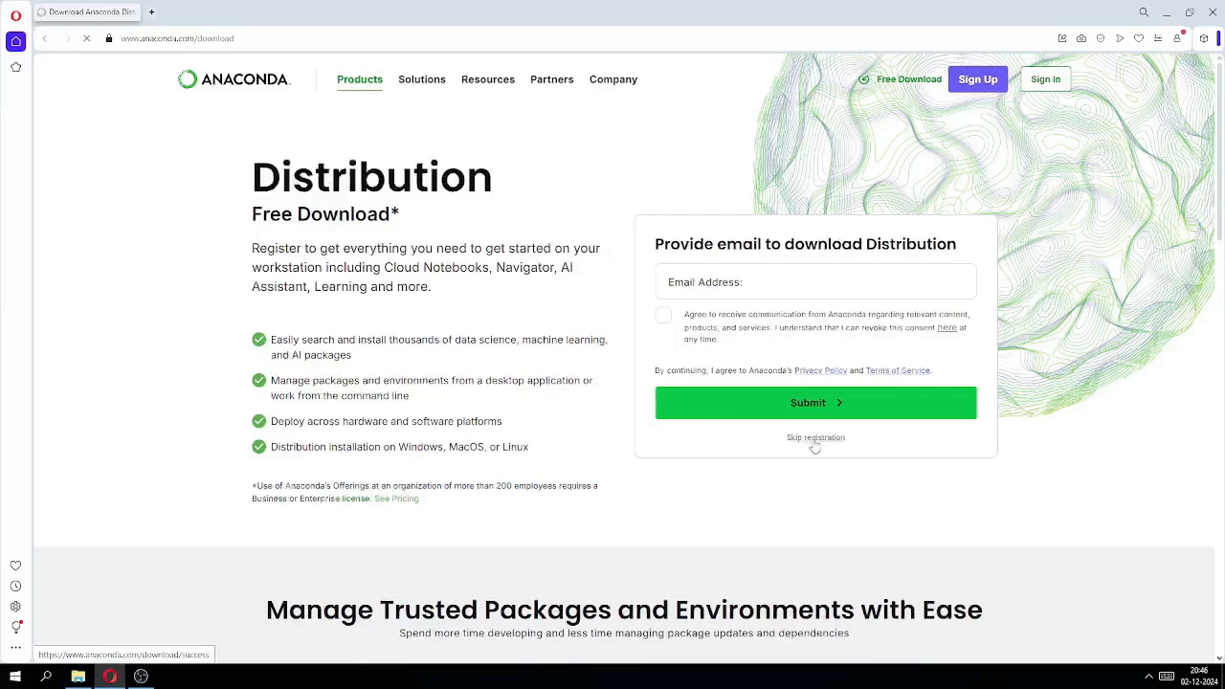
Step: Skip the registration and save the Windows installer Anaconda3-2024.10-1-Windows-x86_64.exe in Downloads
{"action": "left_click", "coordinate": [813, 438]}
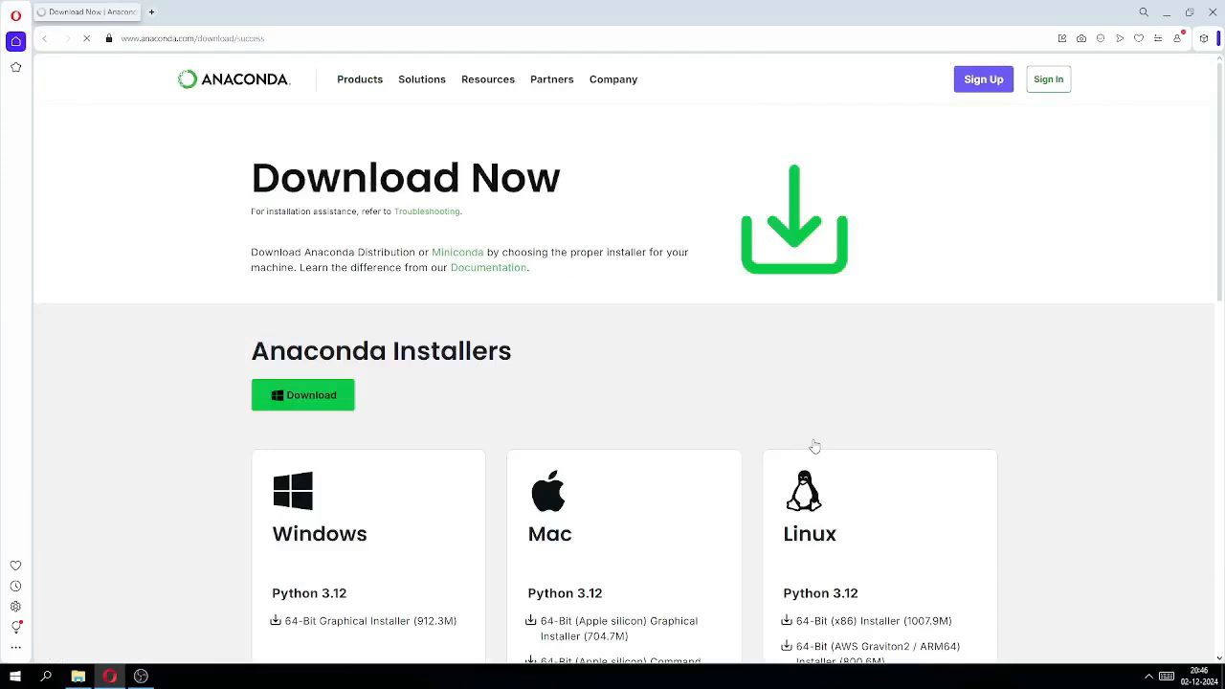
{"action": "left_click", "coordinate": [320, 404]}
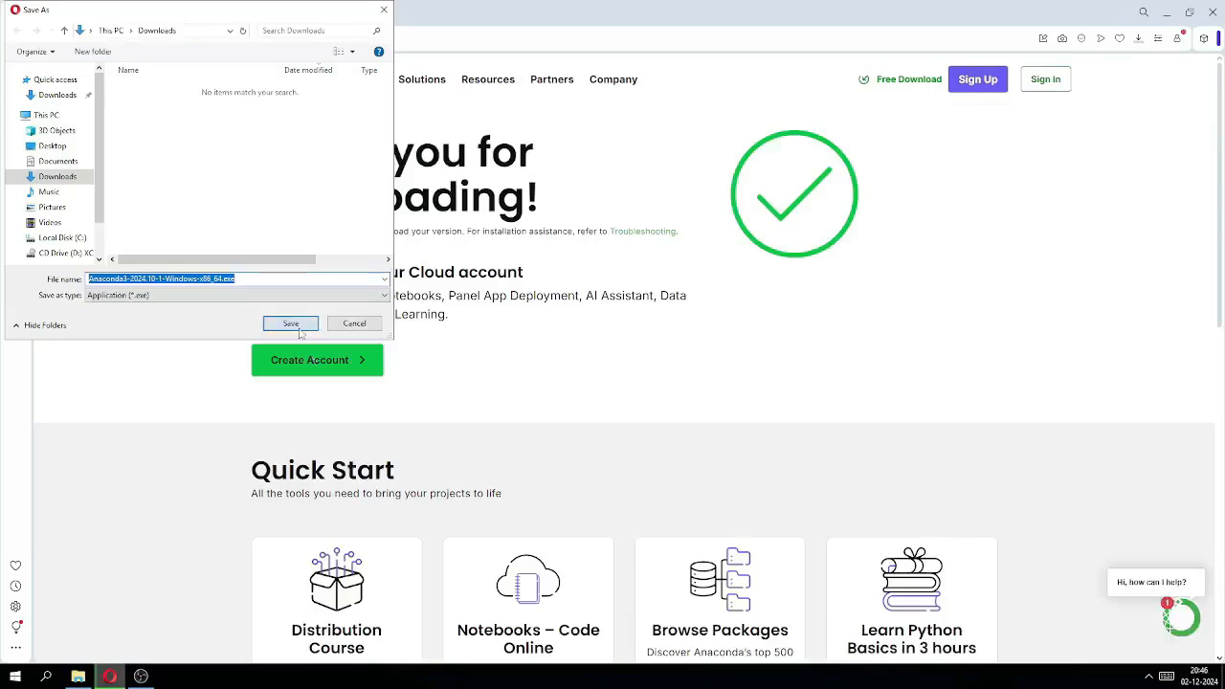
{"action": "left_click", "coordinate": [297, 324]}
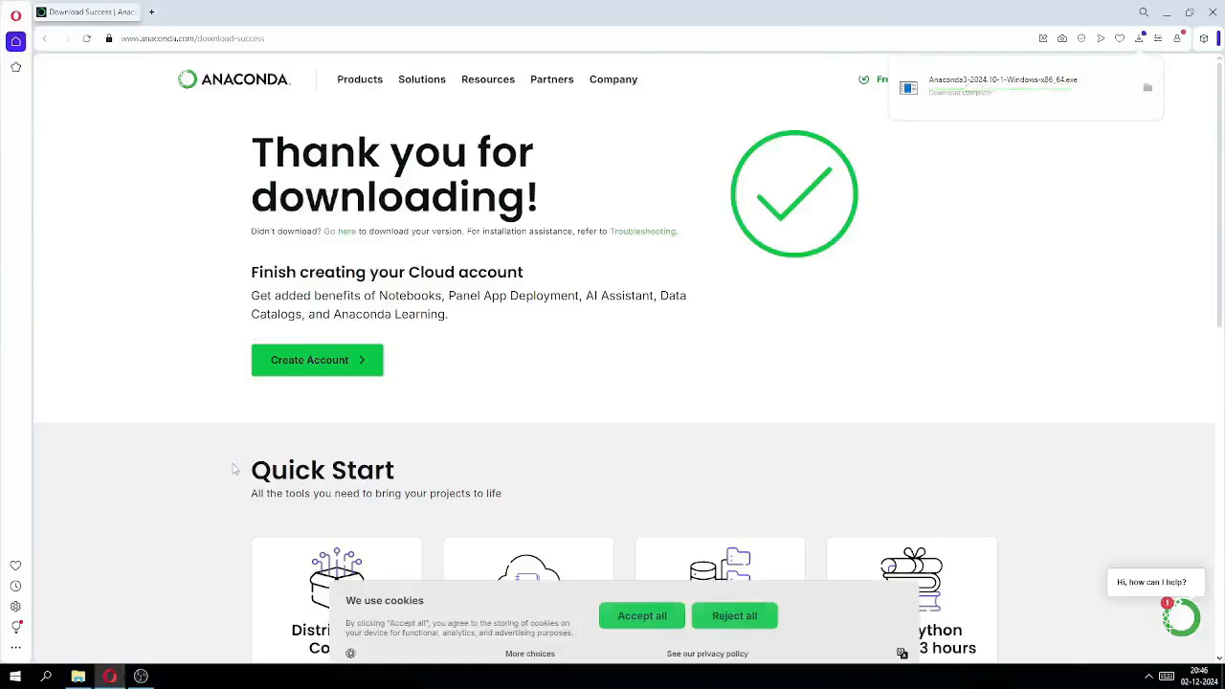
Step: Close the Anaconda Cloud sign-up page and switch to the Downloads folder in File Explorer
{"action": "left_click", "coordinate": [953, 96]}
{"action": "left_click", "coordinate": [898, 81]}
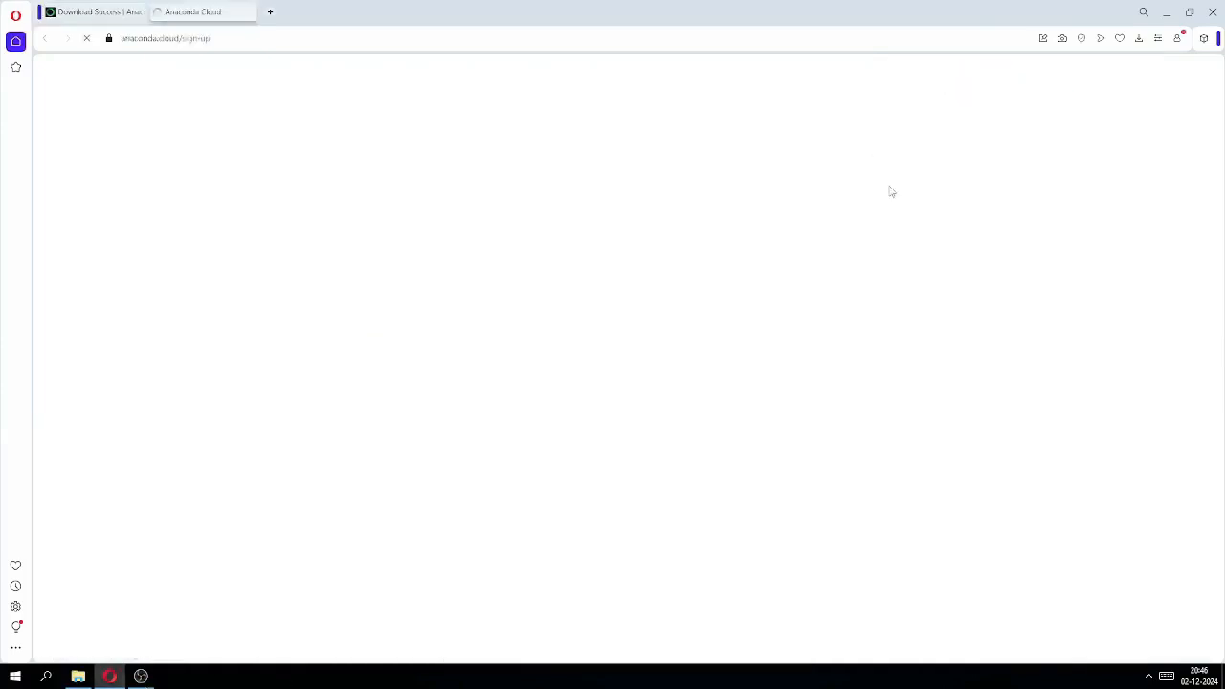
{"action": "left_click", "coordinate": [249, 13]}
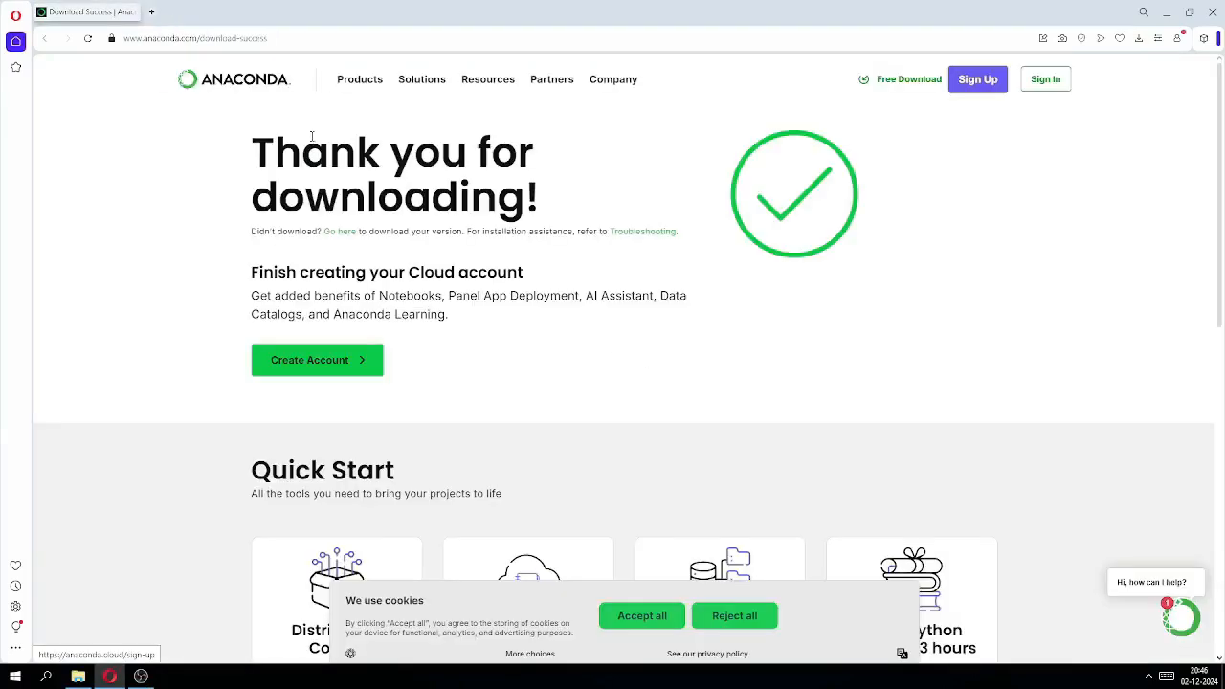
{"action": "left_click", "coordinate": [79, 679]}
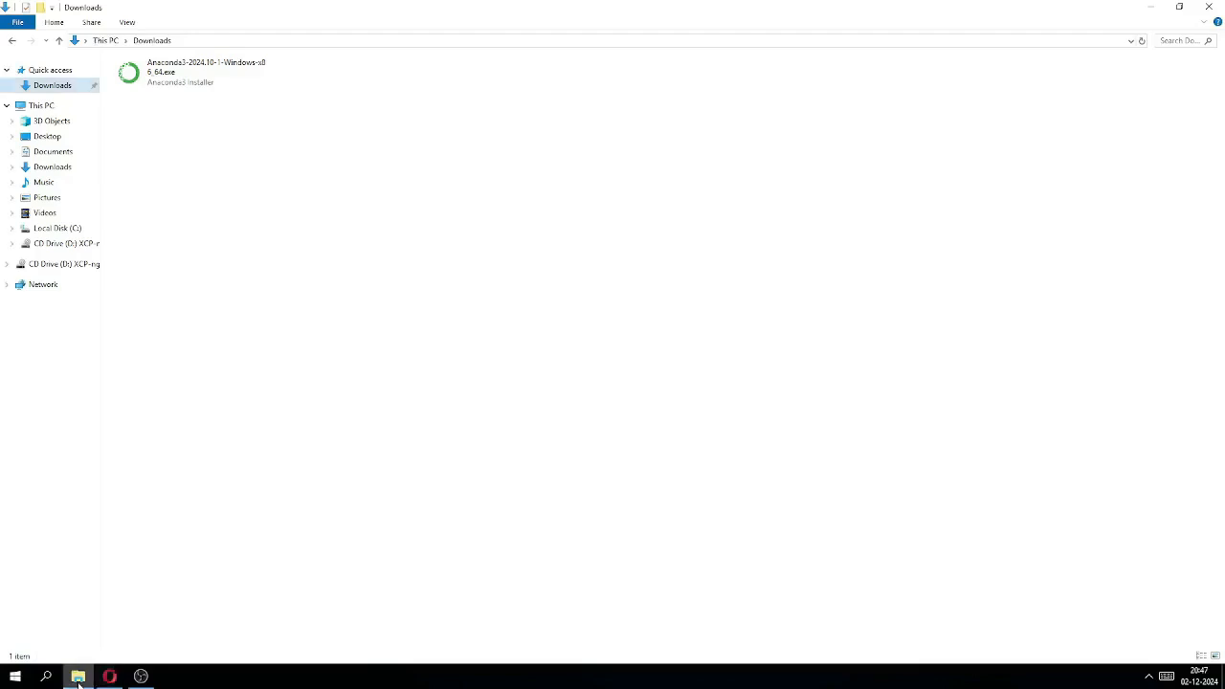
Step: Run the Anaconda3 installer, accept the license, keep All Users and the default folder, enable clearing the package cache, and start the installation
{"action": "double_click", "coordinate": [224, 76]}
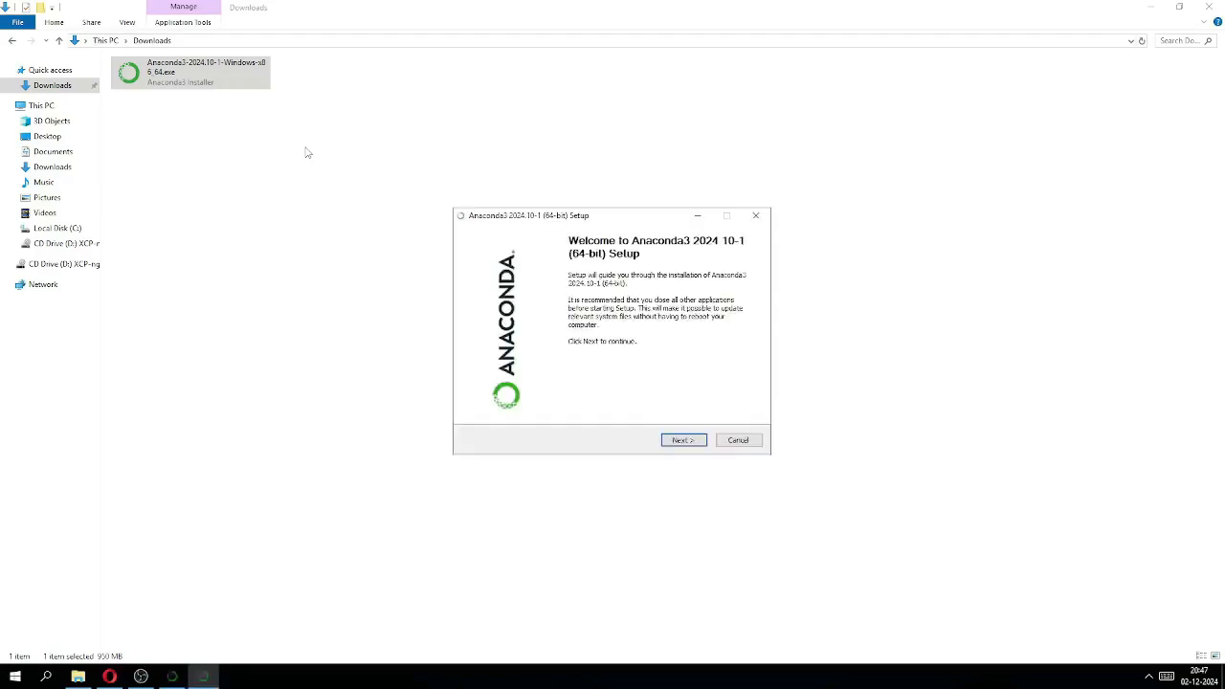
{"action": "left_click", "coordinate": [683, 440]}
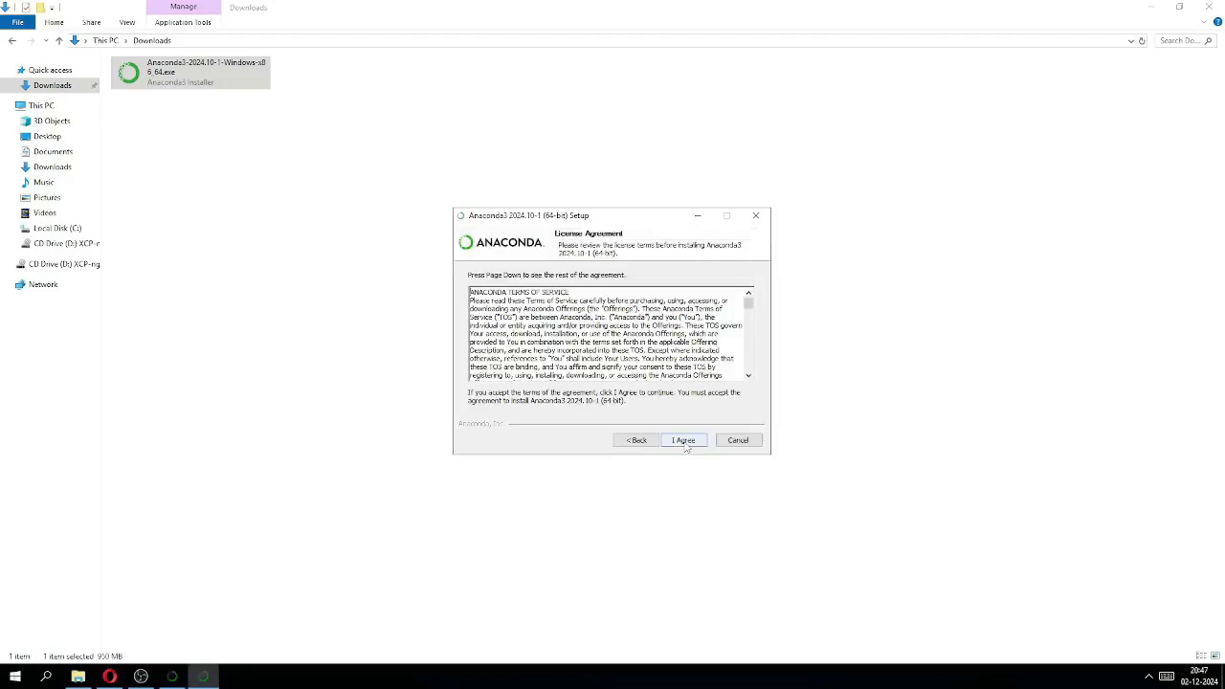
{"action": "left_click", "coordinate": [684, 441]}
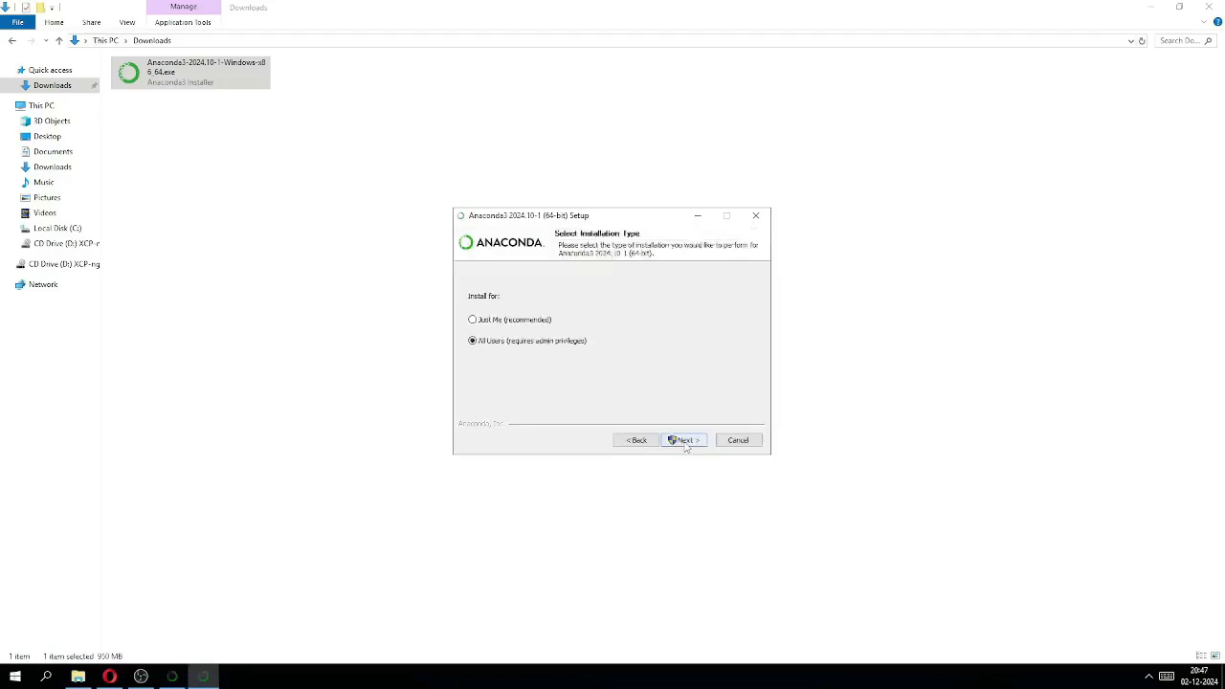
{"action": "left_click", "coordinate": [685, 441]}
{"action": "left_click", "coordinate": [685, 441]}
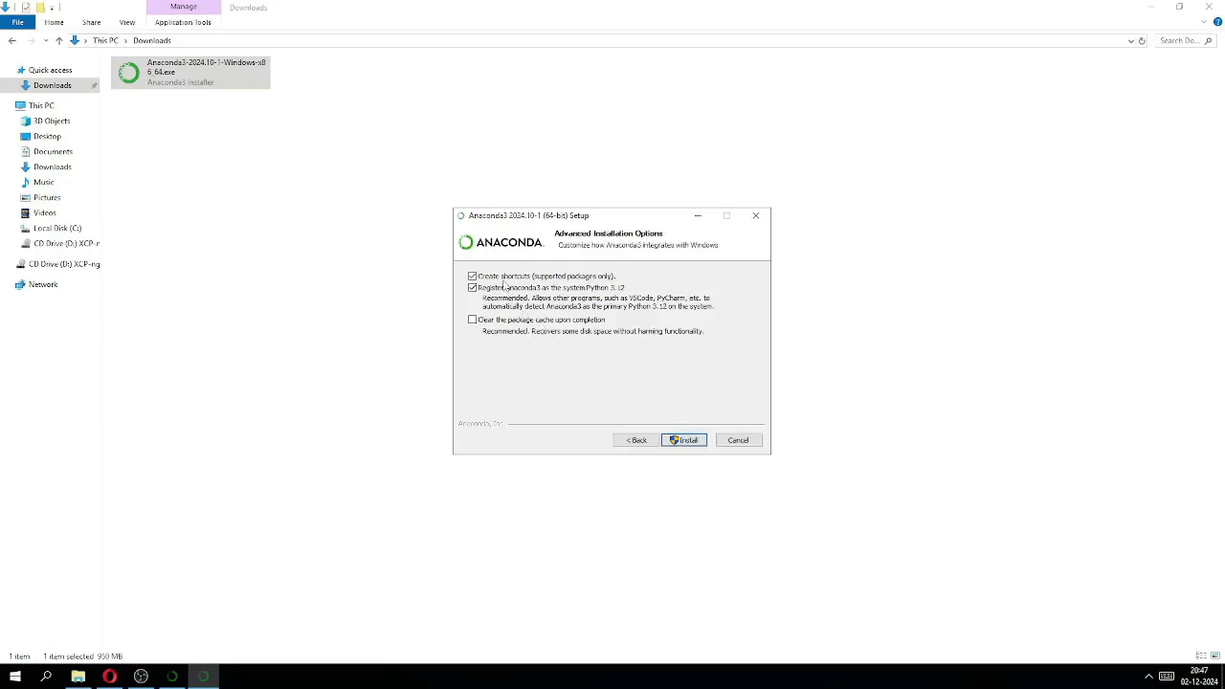
{"action": "left_click", "coordinate": [472, 320]}
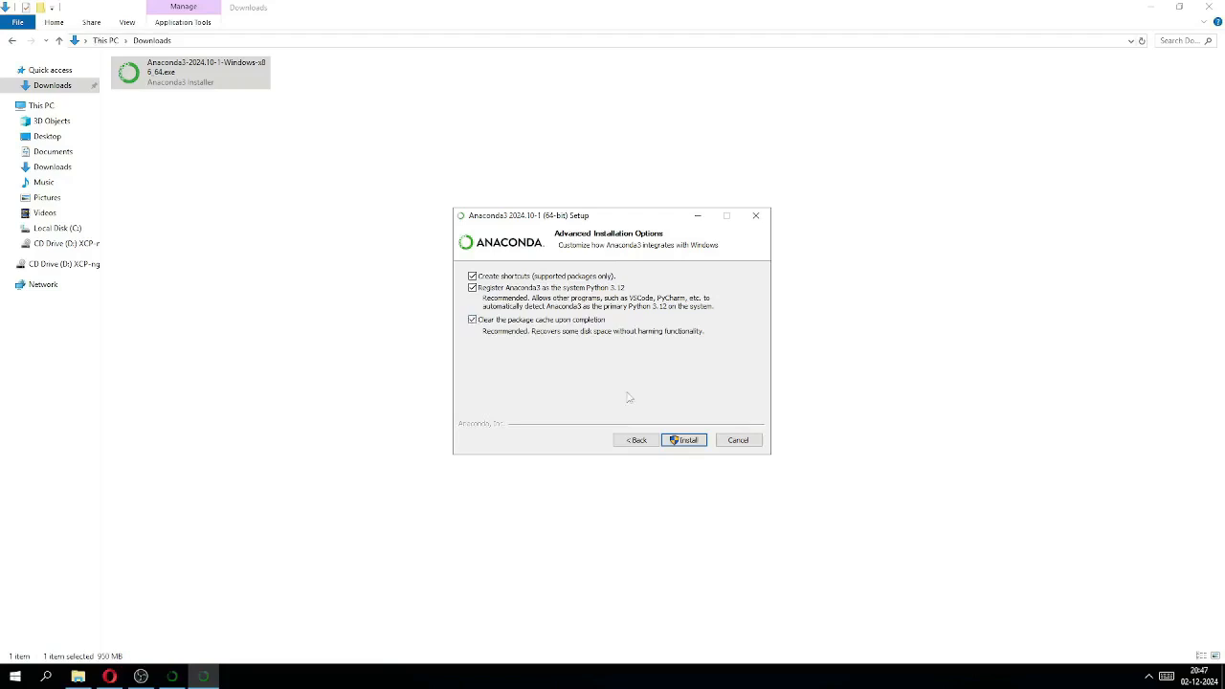
{"action": "left_click", "coordinate": [685, 440]}
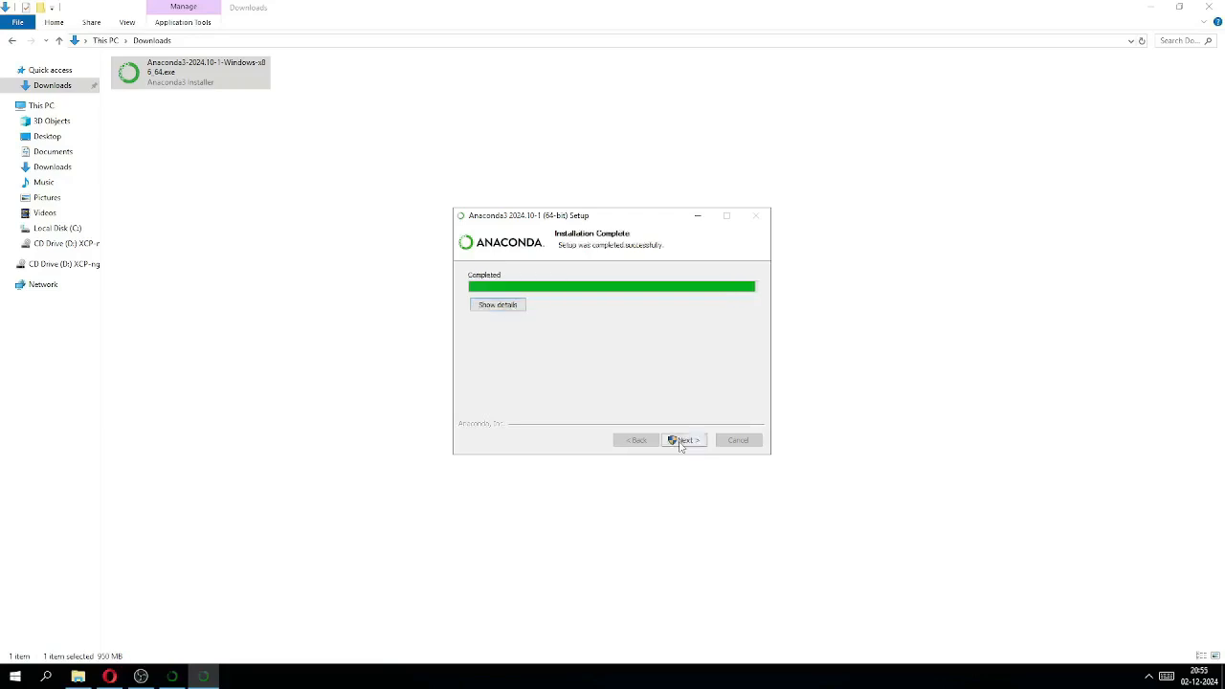
Step: Finish the Anaconda3 setup with Launch Anaconda Navigator and Getting Started with Anaconda Distribution both disabled
{"action": "left_click", "coordinate": [683, 441]}
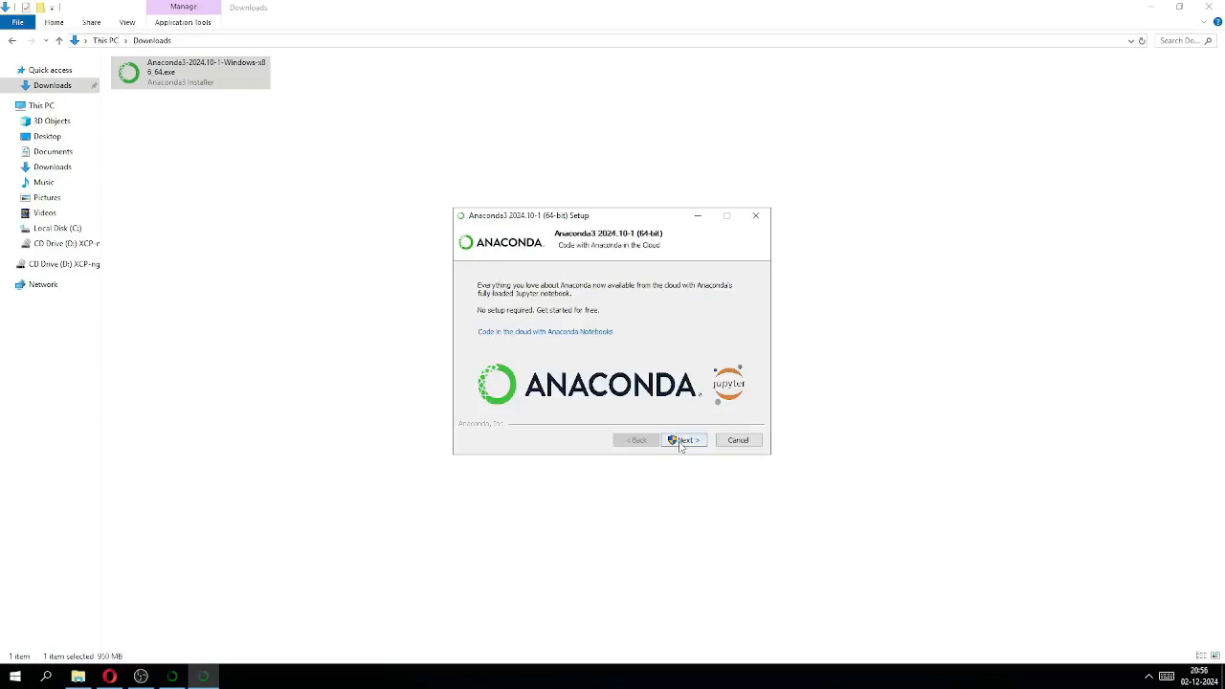
{"action": "left_click", "coordinate": [684, 440]}
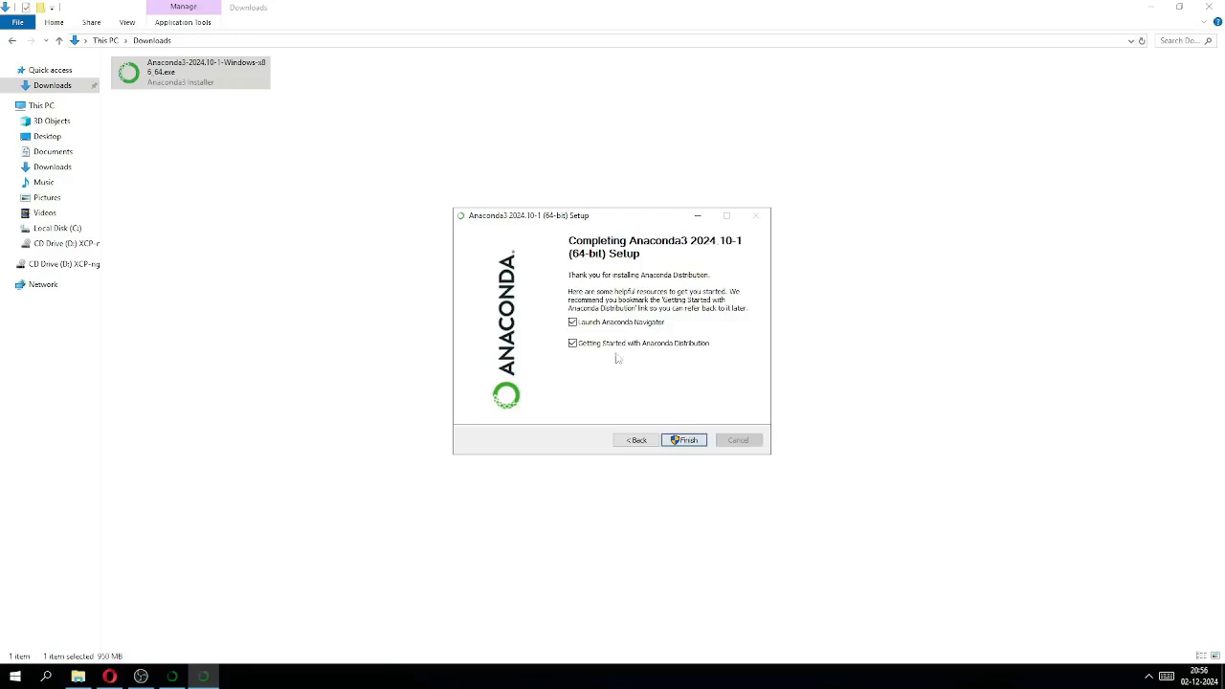
{"action": "left_click", "coordinate": [572, 322]}
{"action": "left_click", "coordinate": [574, 344]}
{"action": "left_click", "coordinate": [688, 441]}
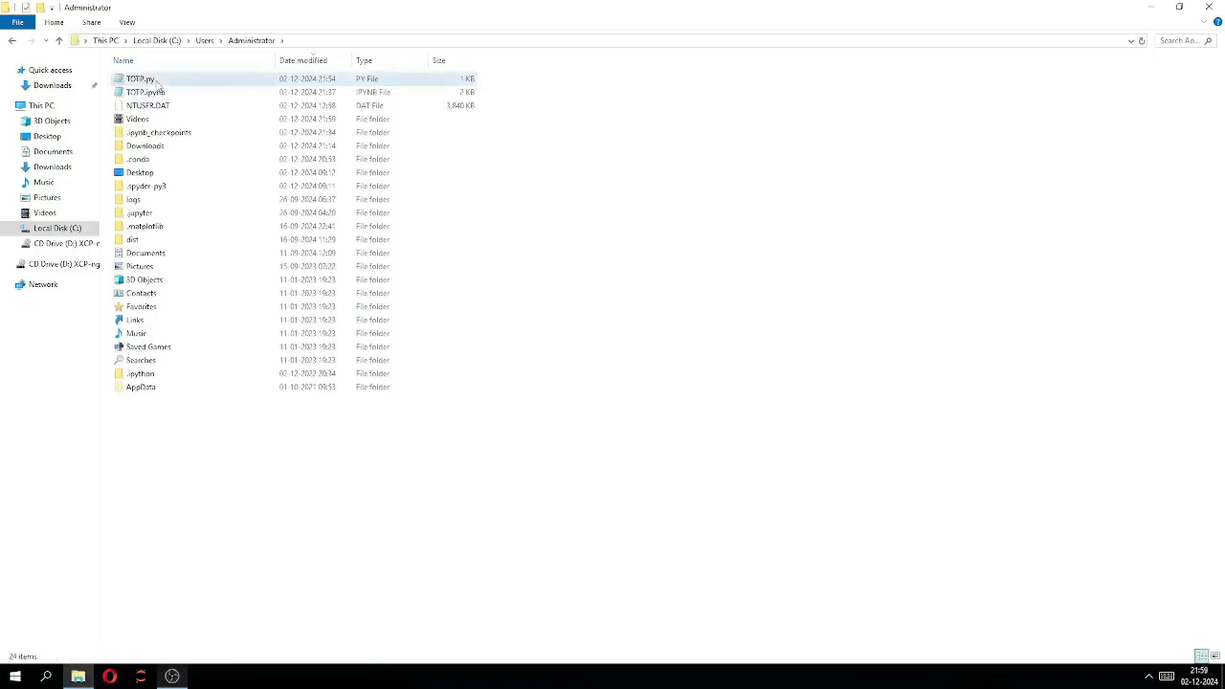
Step: Choose to open TOTP.py in the Administrator folder with another program and start browsing this PC for it
{"action": "left_click", "coordinate": [159, 82]}
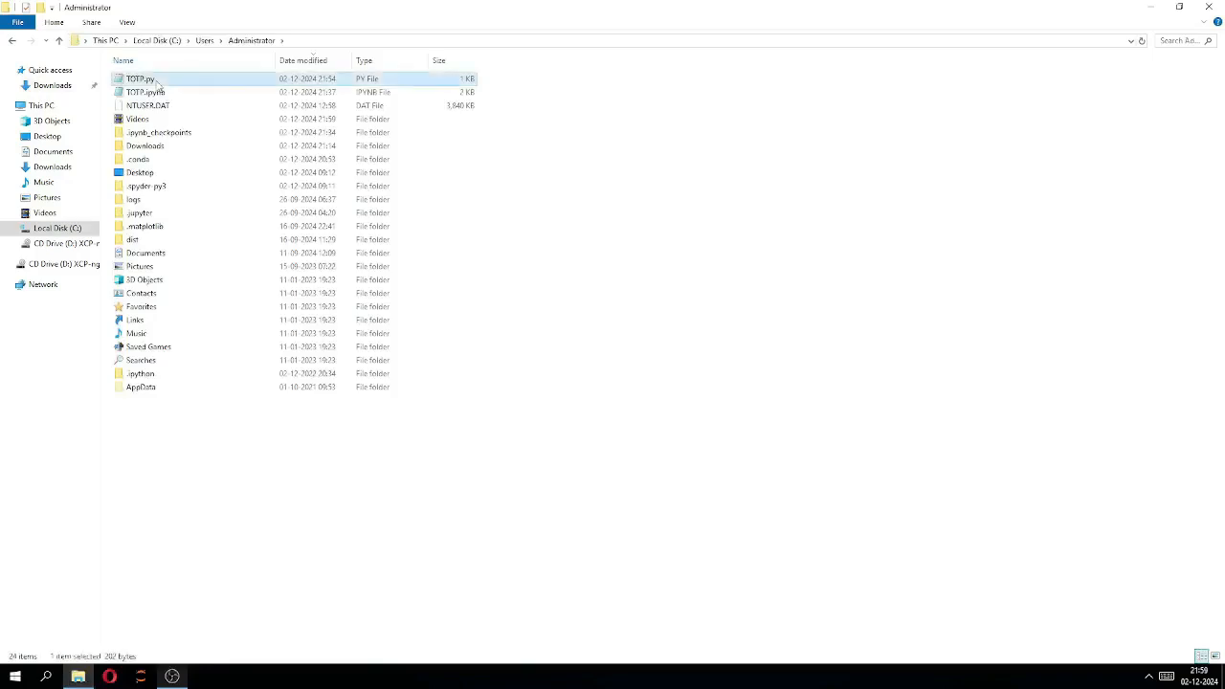
{"action": "right_click", "coordinate": [158, 86]}
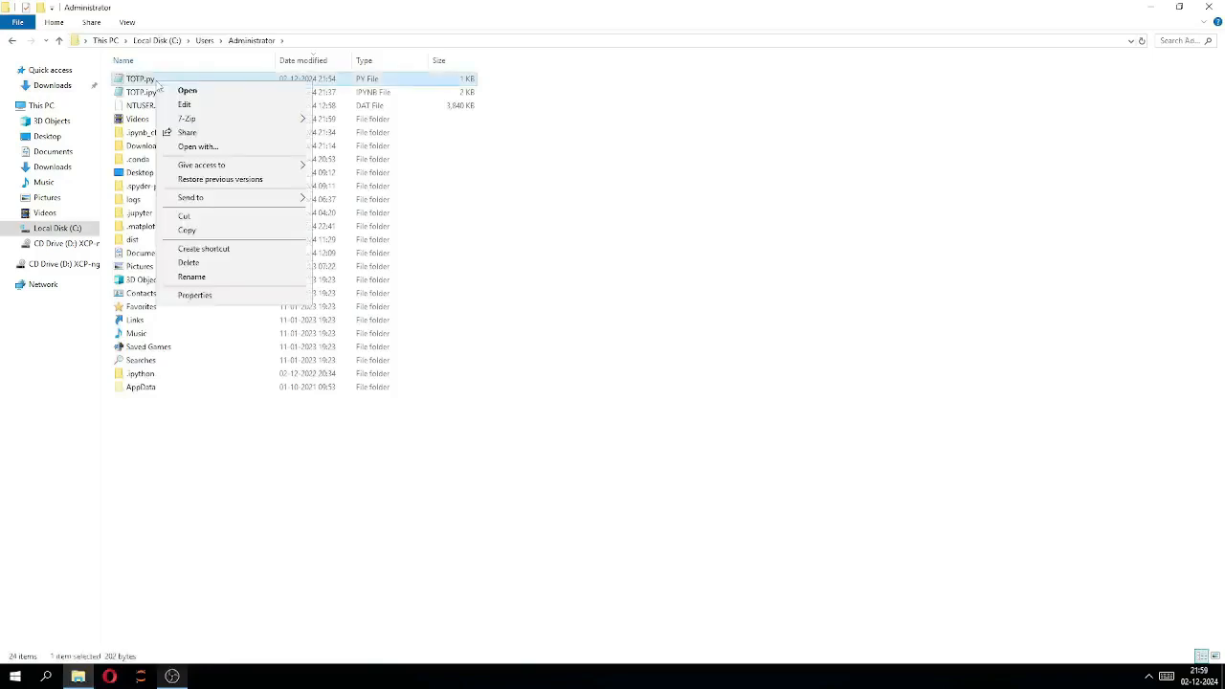
{"action": "left_click", "coordinate": [203, 155]}
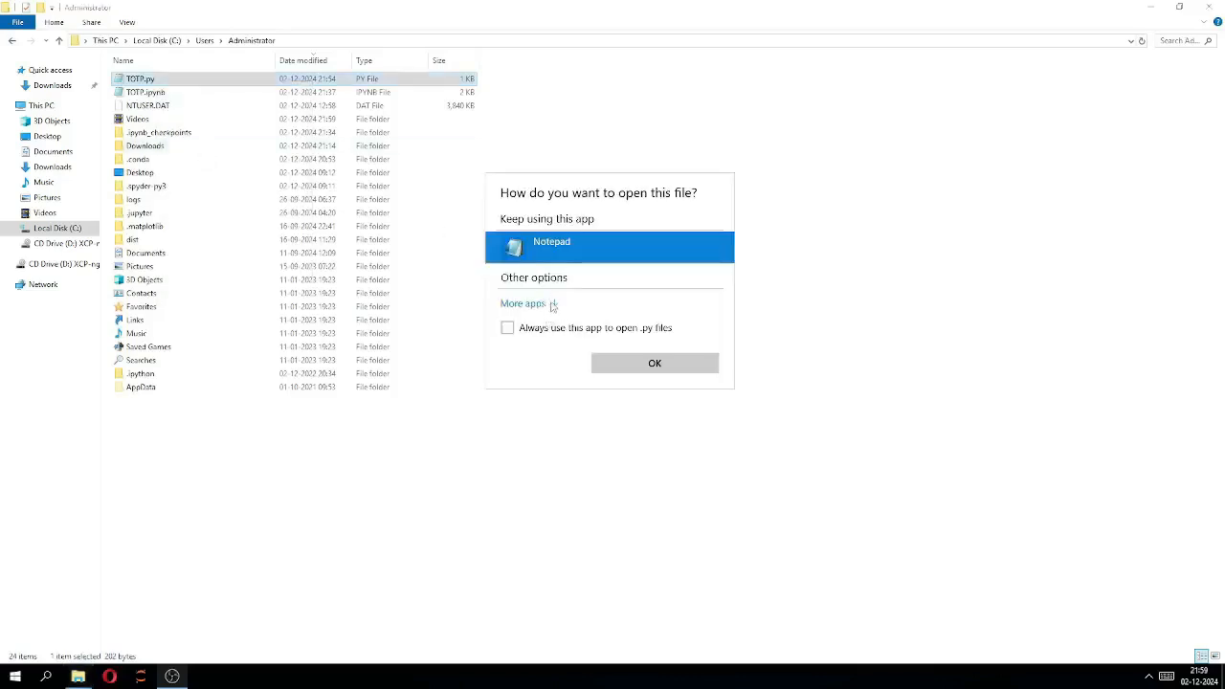
{"action": "left_click", "coordinate": [552, 306]}
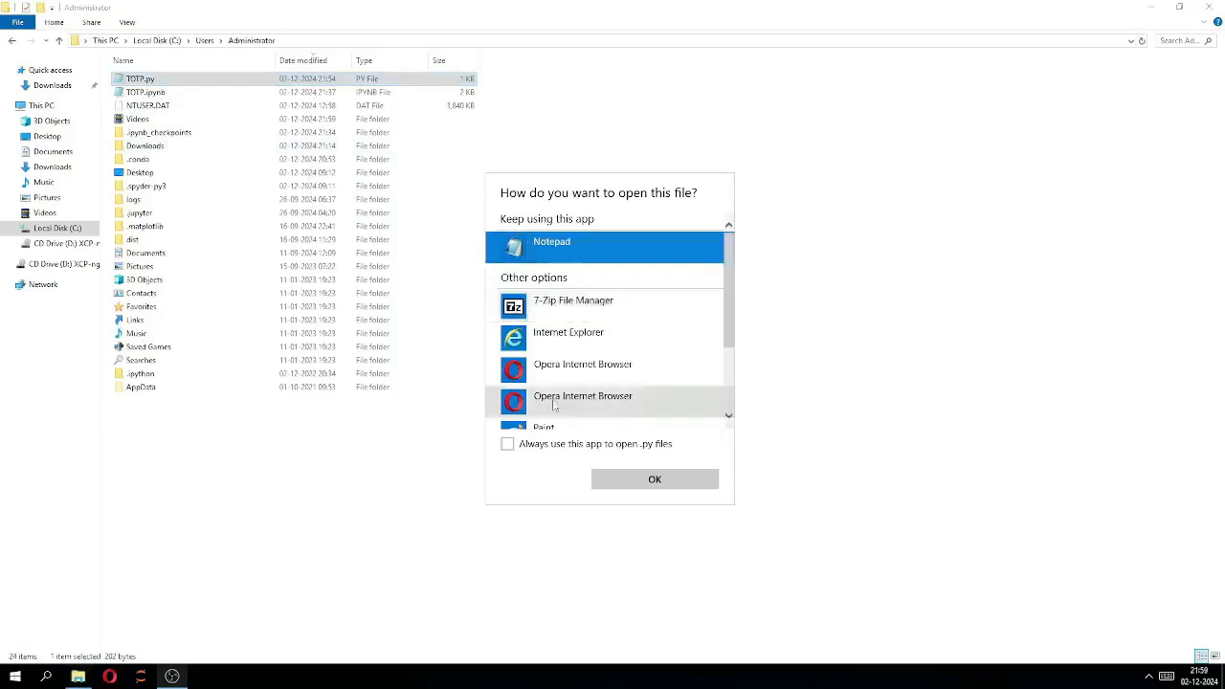
{"action": "scroll", "coordinate": [555, 401], "scroll_direction": "down", "scroll_amount": 3}
{"action": "scroll", "coordinate": [554, 406], "scroll_direction": "down", "scroll_amount": 1}
{"action": "left_click", "coordinate": [555, 412]}
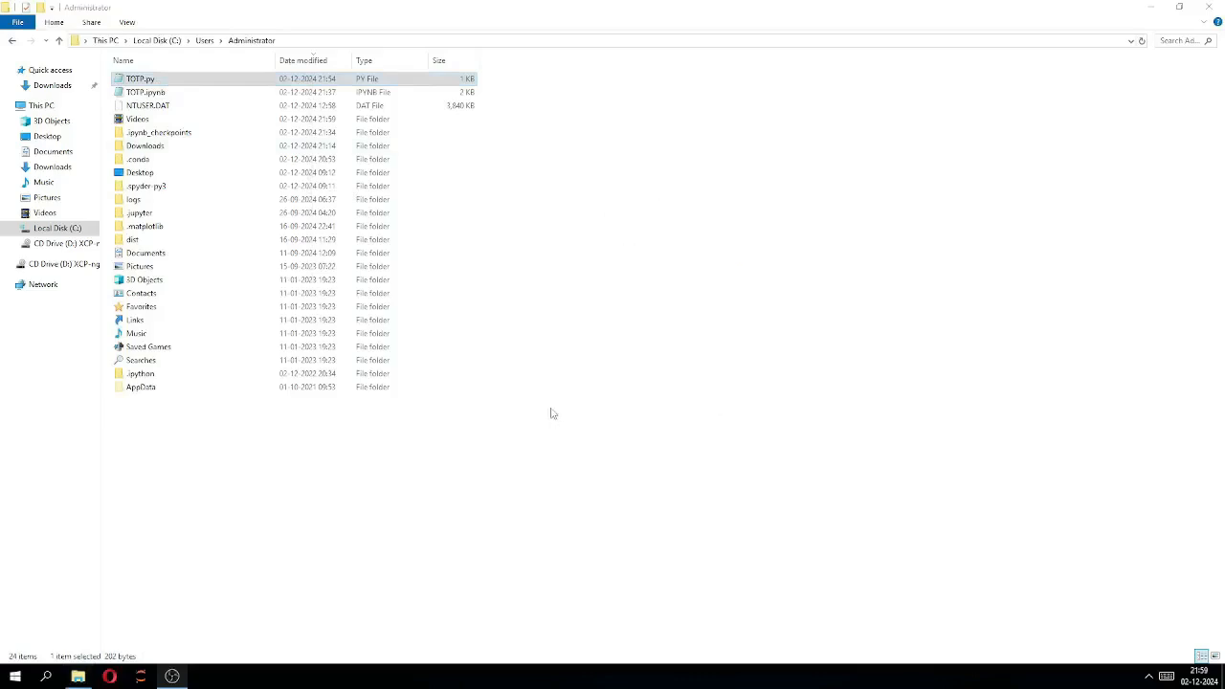
Step: Open the script with python.exe from C:\ProgramData\anaconda3, then close its console window
{"action": "left_click", "coordinate": [160, 30]}
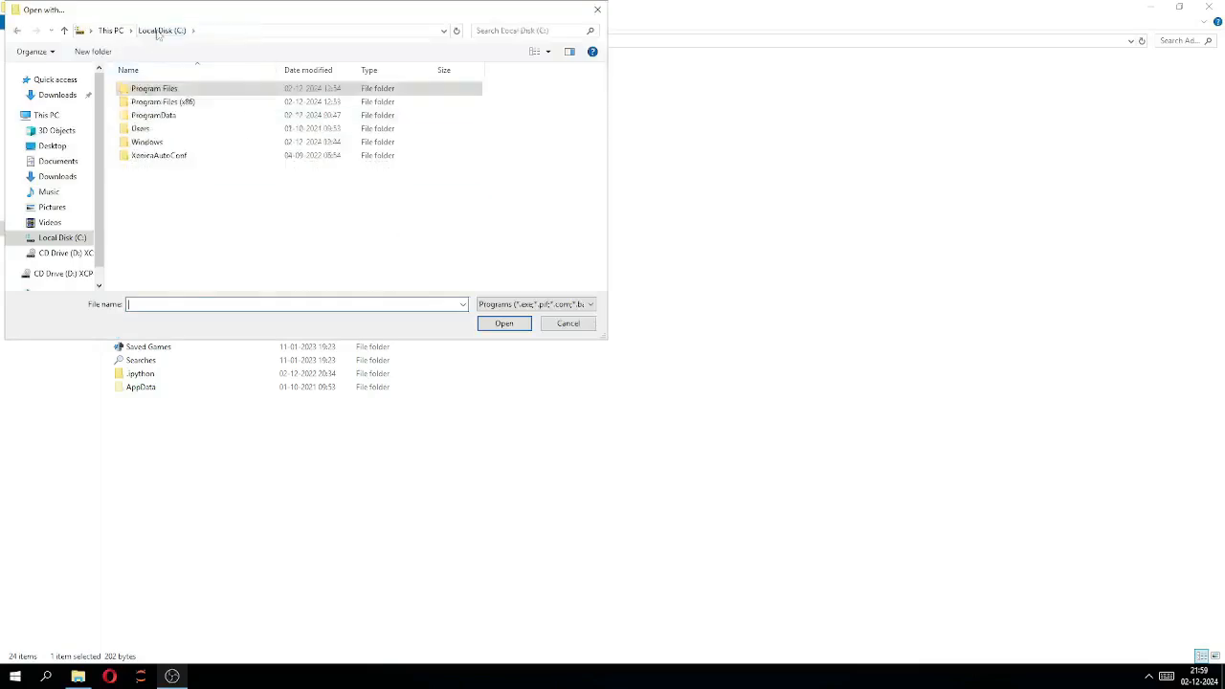
{"action": "double_click", "coordinate": [155, 116]}
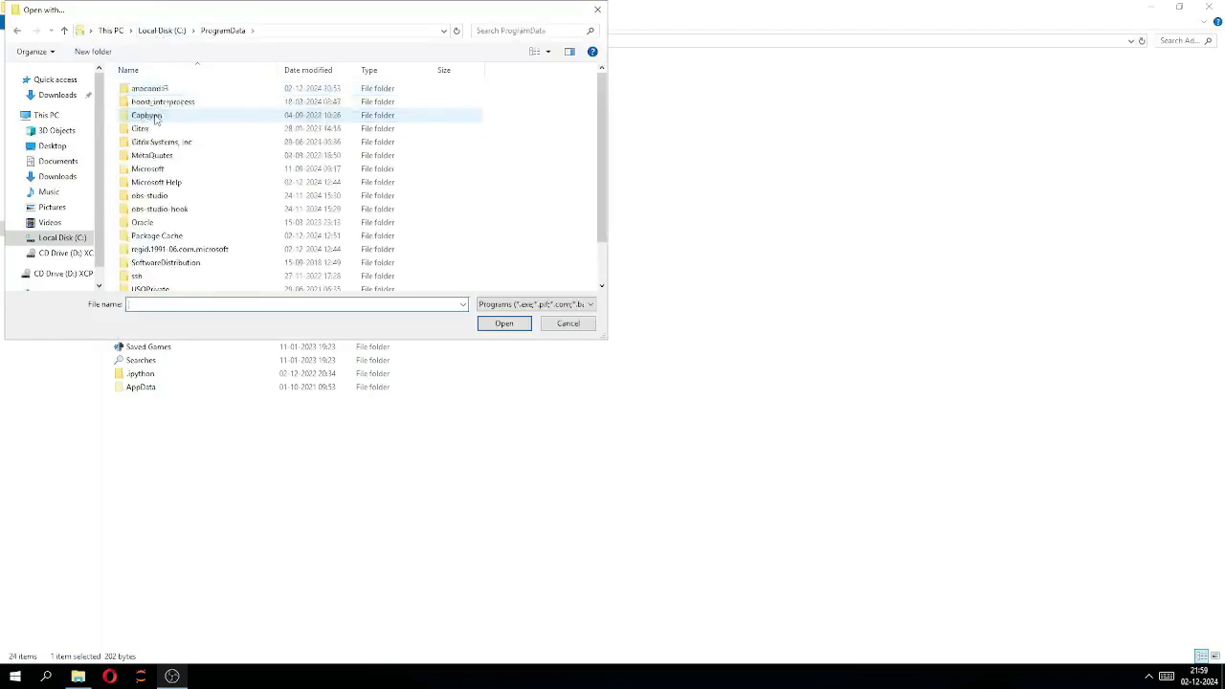
{"action": "double_click", "coordinate": [157, 90]}
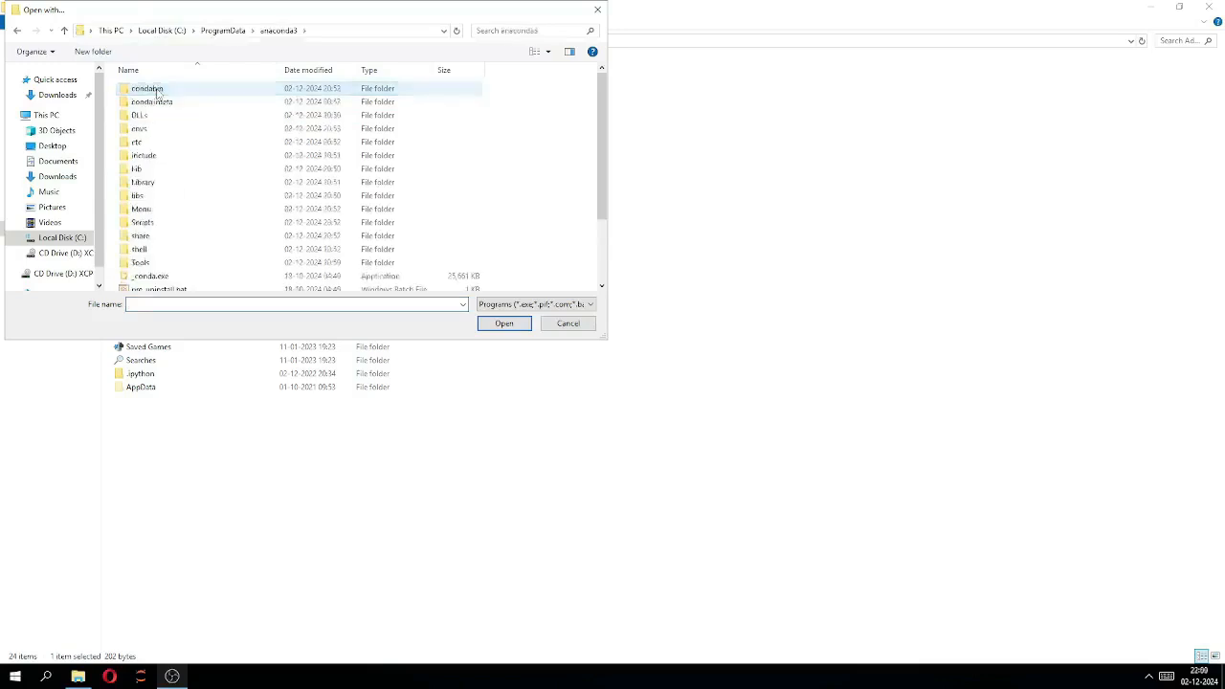
{"action": "scroll", "coordinate": [175, 224], "scroll_direction": "down", "scroll_amount": 2}
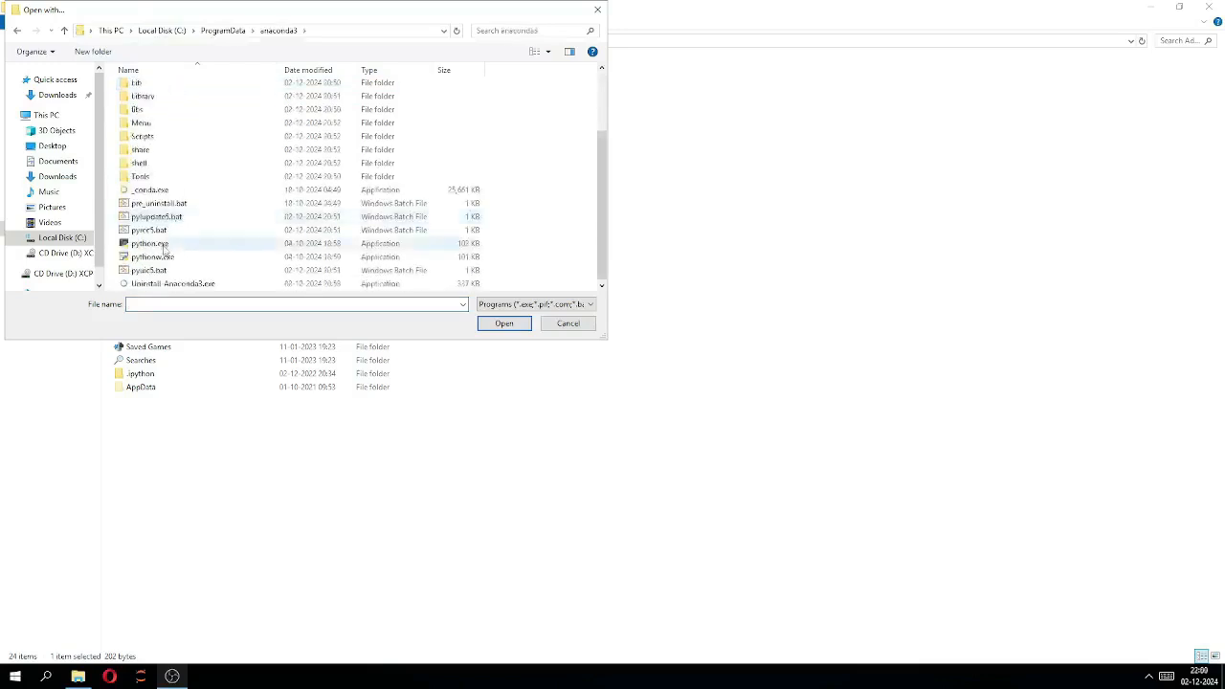
{"action": "left_click", "coordinate": [165, 248]}
{"action": "left_click", "coordinate": [503, 322]}
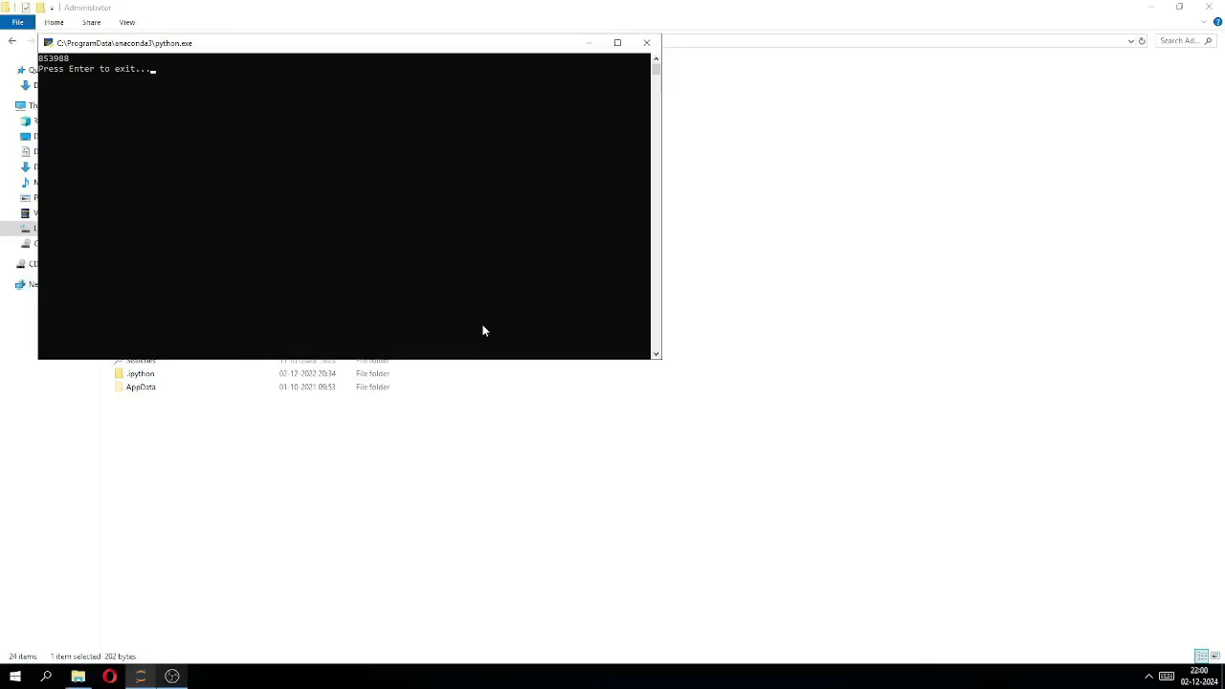
{"action": "left_click", "coordinate": [648, 44]}
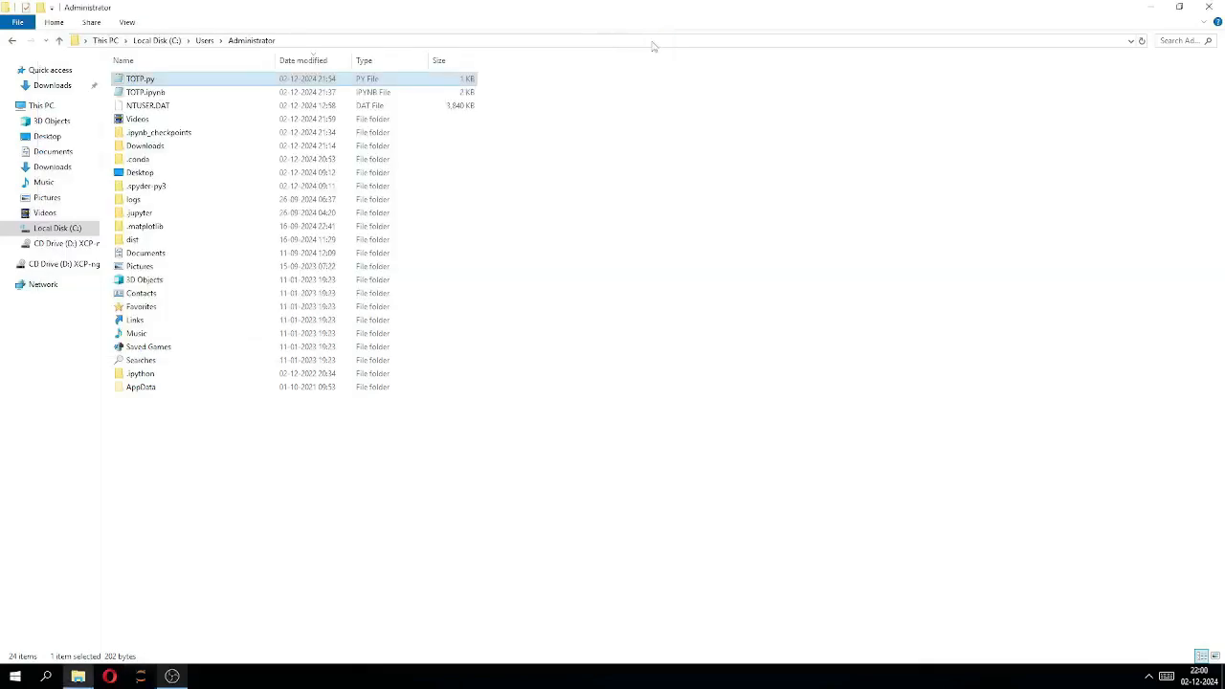
Step: Make Python the default app for .py files through TOTP.py and close the console window it opens
{"action": "right_click", "coordinate": [323, 80]}
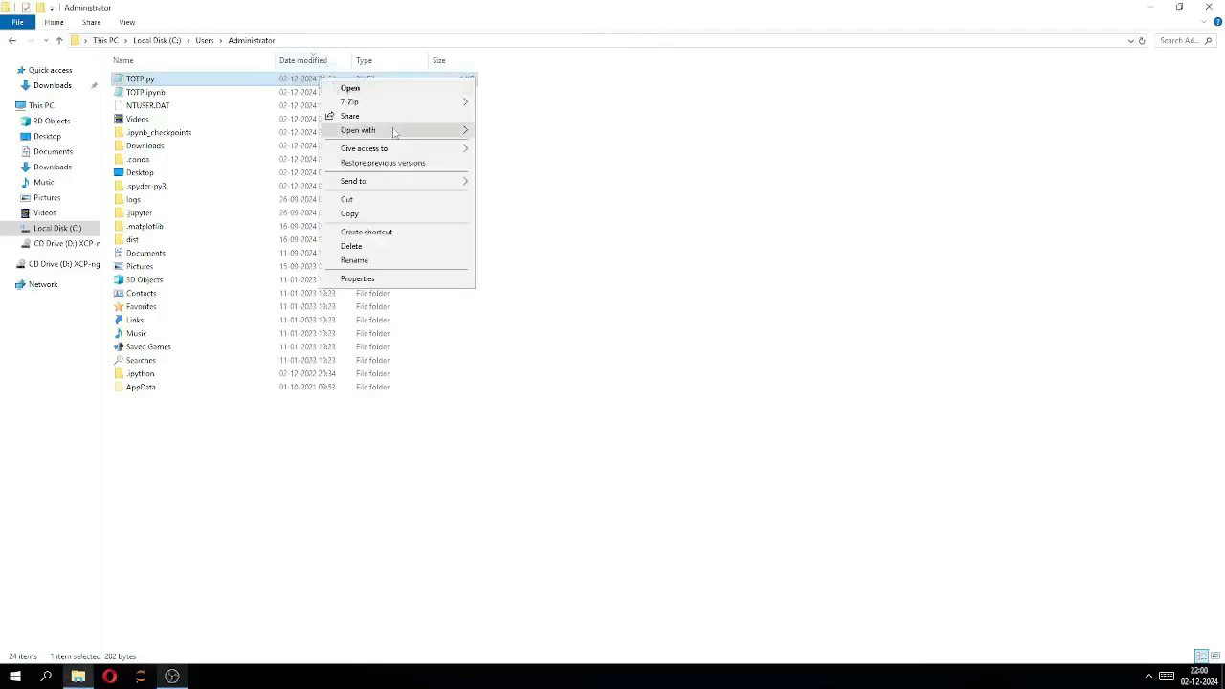
{"action": "mouse_move", "coordinate": [459, 134]}
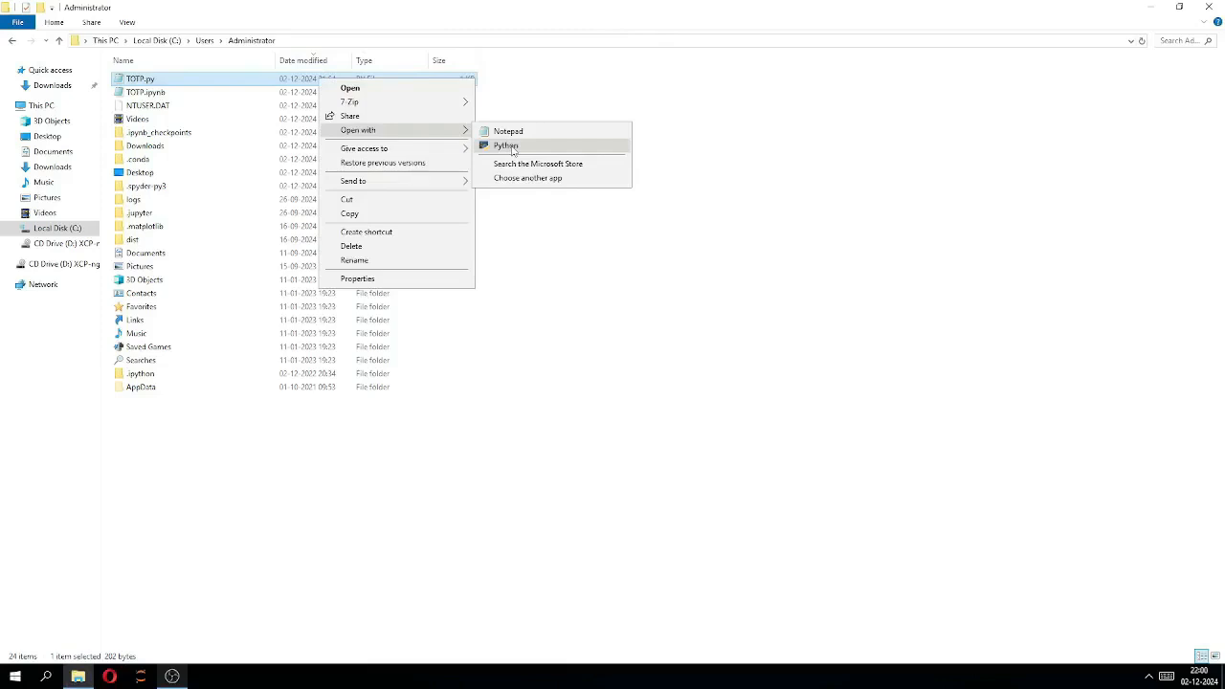
{"action": "left_click", "coordinate": [512, 179]}
{"action": "left_click", "coordinate": [507, 369]}
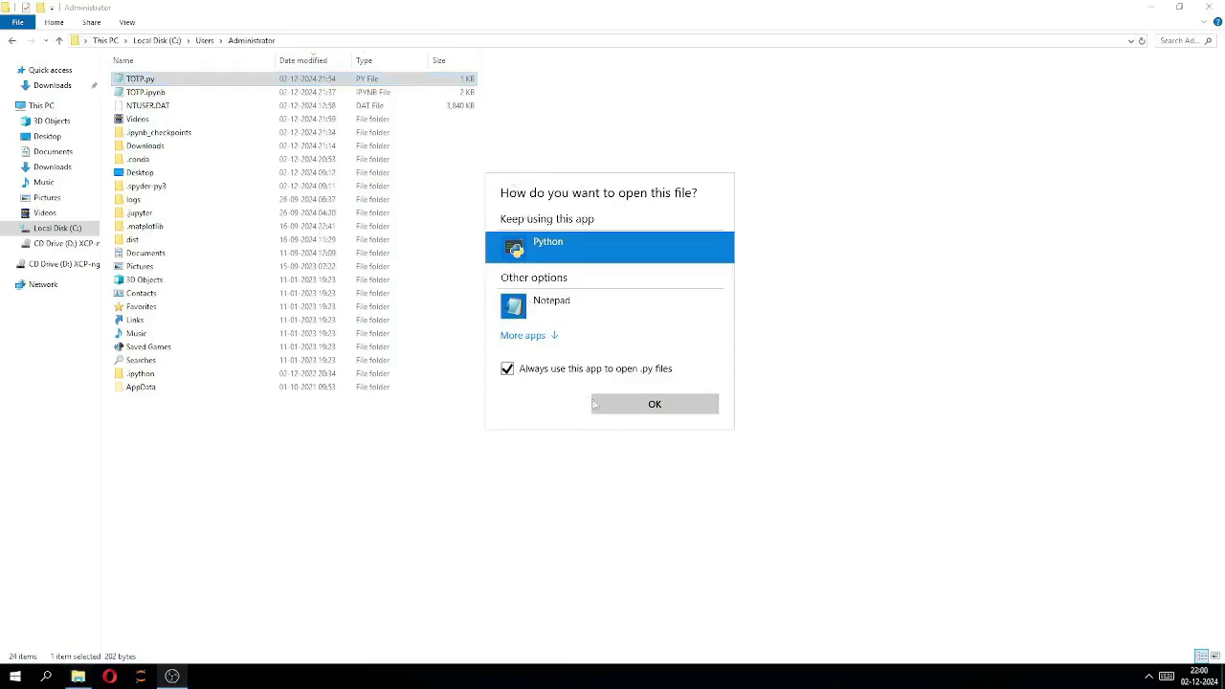
{"action": "left_click", "coordinate": [650, 404]}
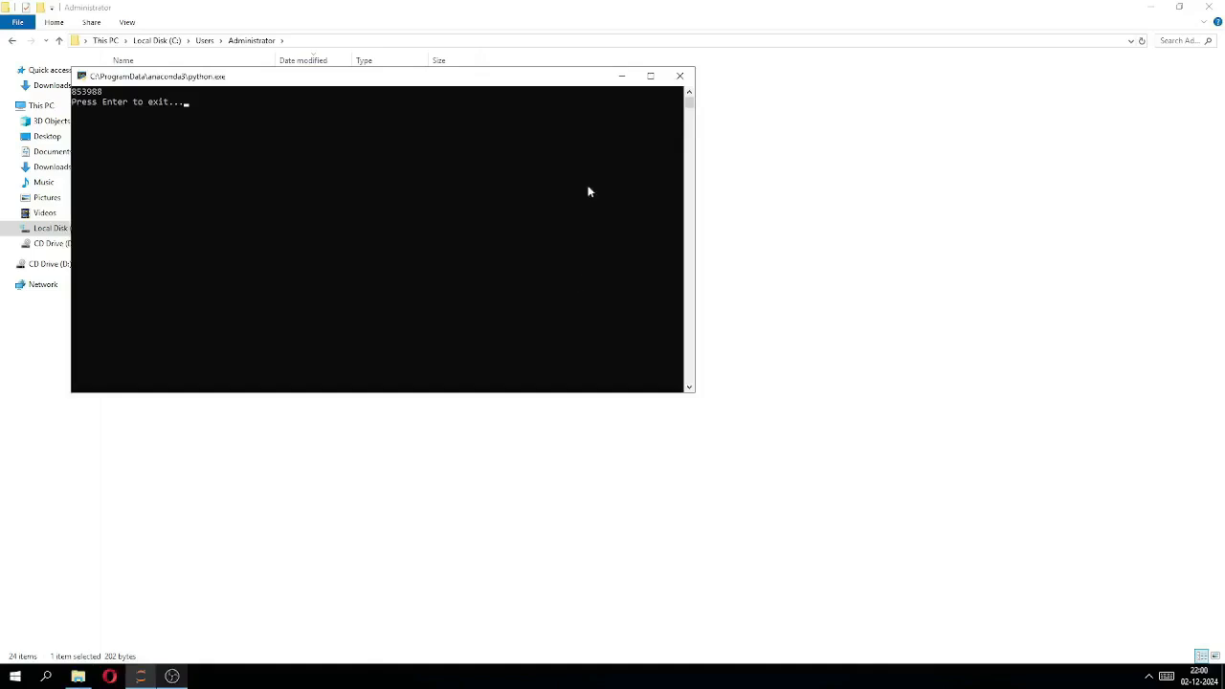
{"action": "left_click", "coordinate": [678, 78]}
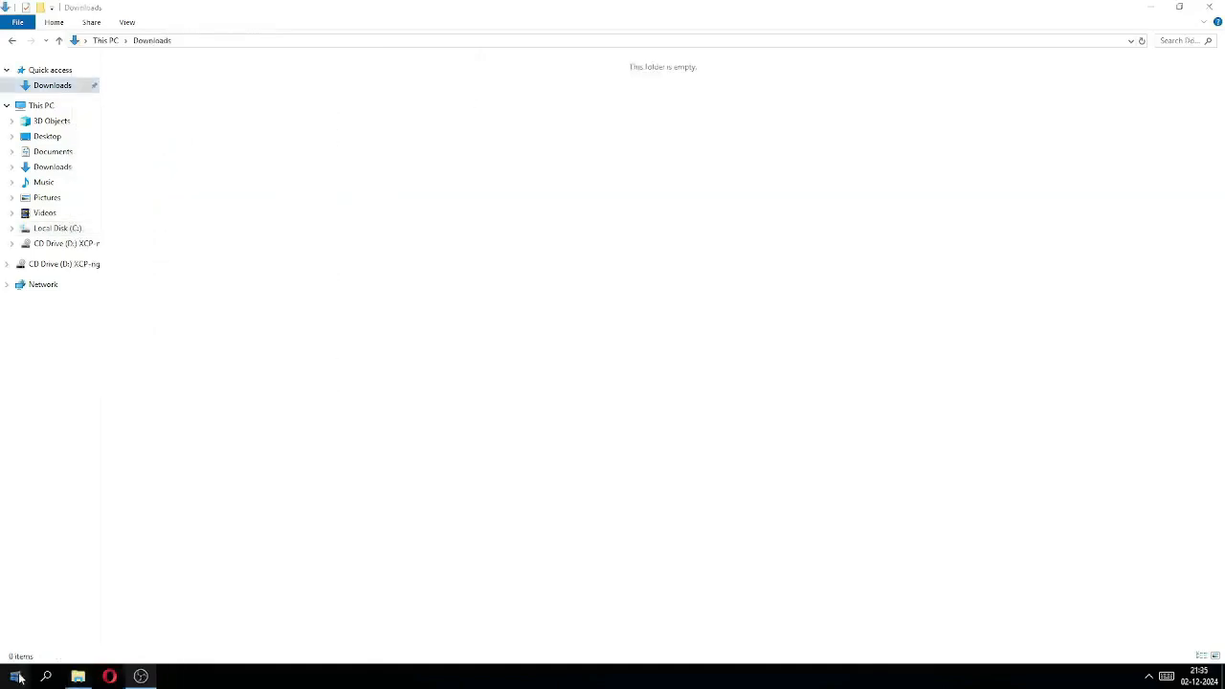
Step: Launch the Anaconda-installed Jupyter Notebook and pin it to the taskbar
{"action": "left_click", "coordinate": [15, 676]}
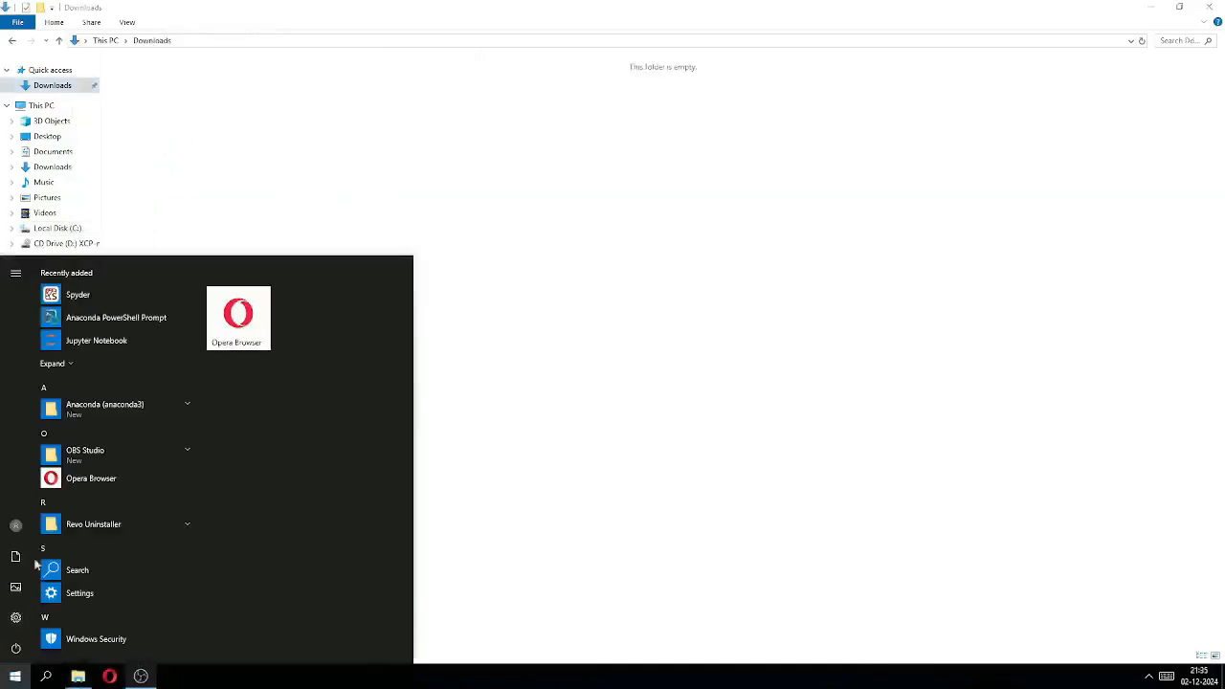
{"action": "left_click", "coordinate": [93, 345]}
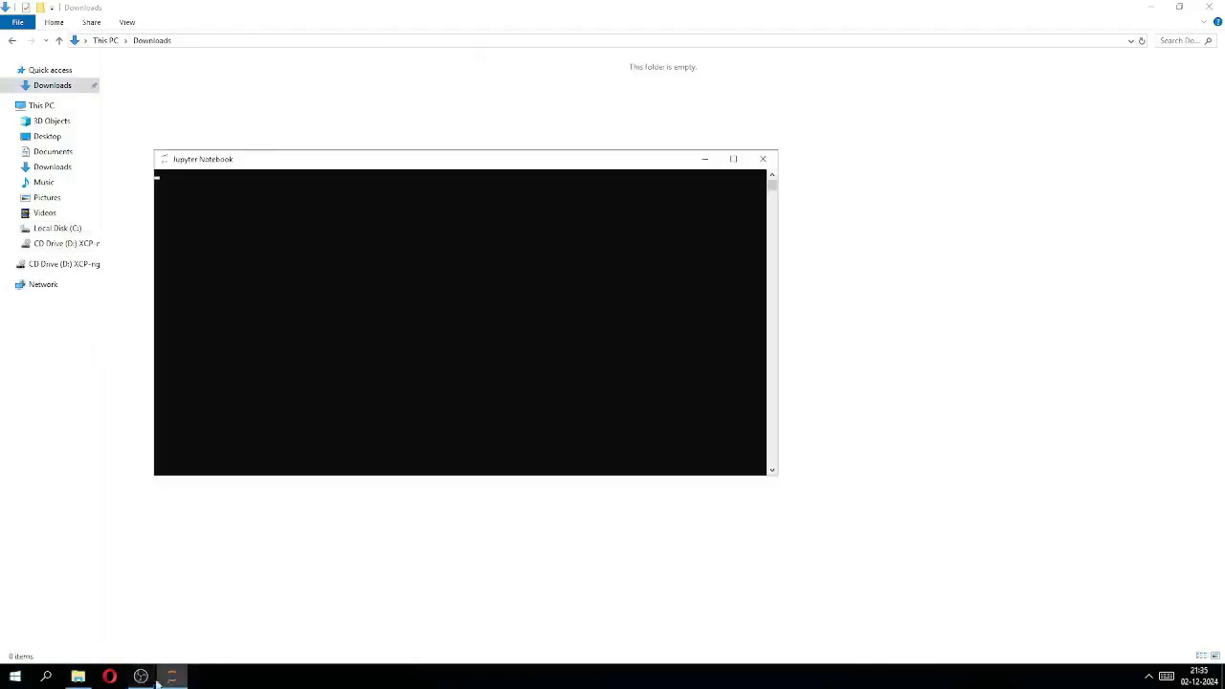
{"action": "right_click", "coordinate": [173, 676]}
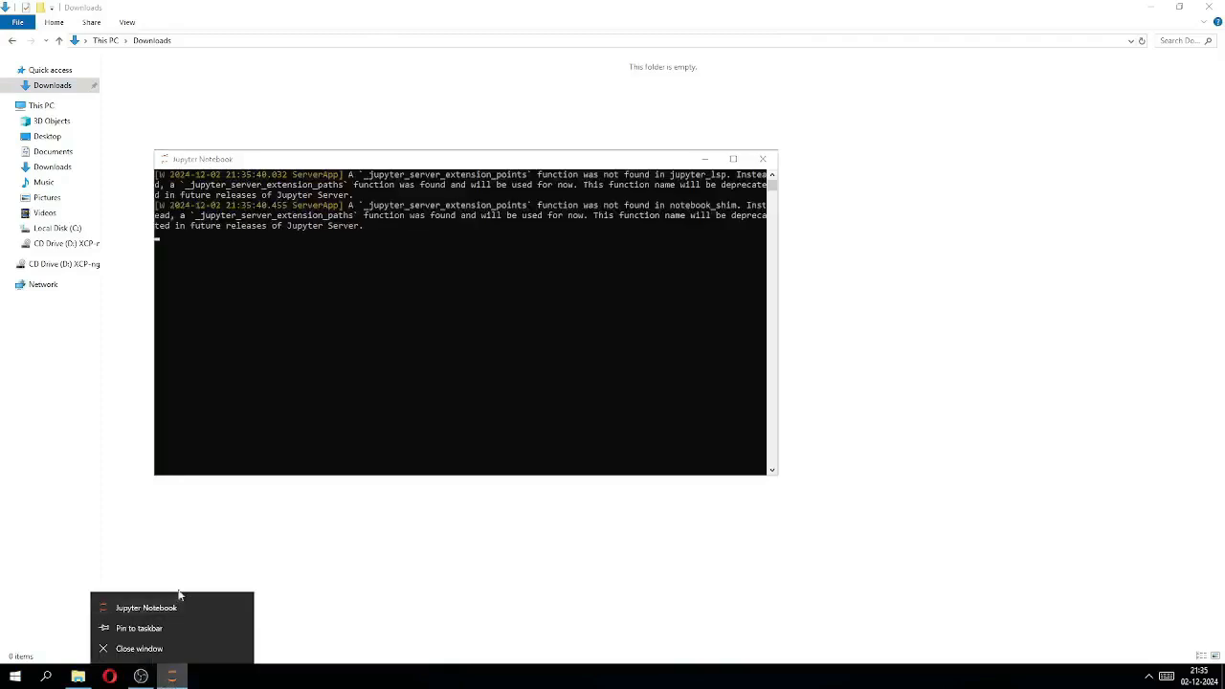
{"action": "left_click", "coordinate": [154, 628]}
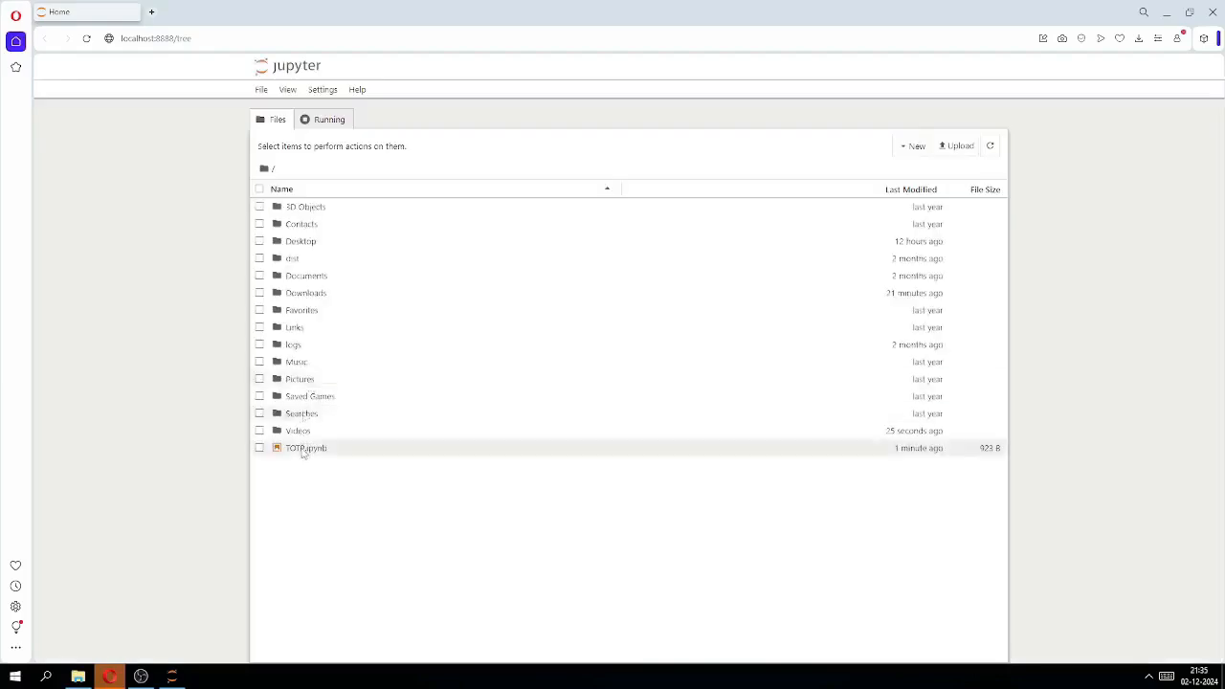
Step: Open the TOTP.ipynb notebook from the Jupyter file list and run its first code cell
{"action": "left_click", "coordinate": [303, 450]}
{"action": "double_click", "coordinate": [302, 450]}
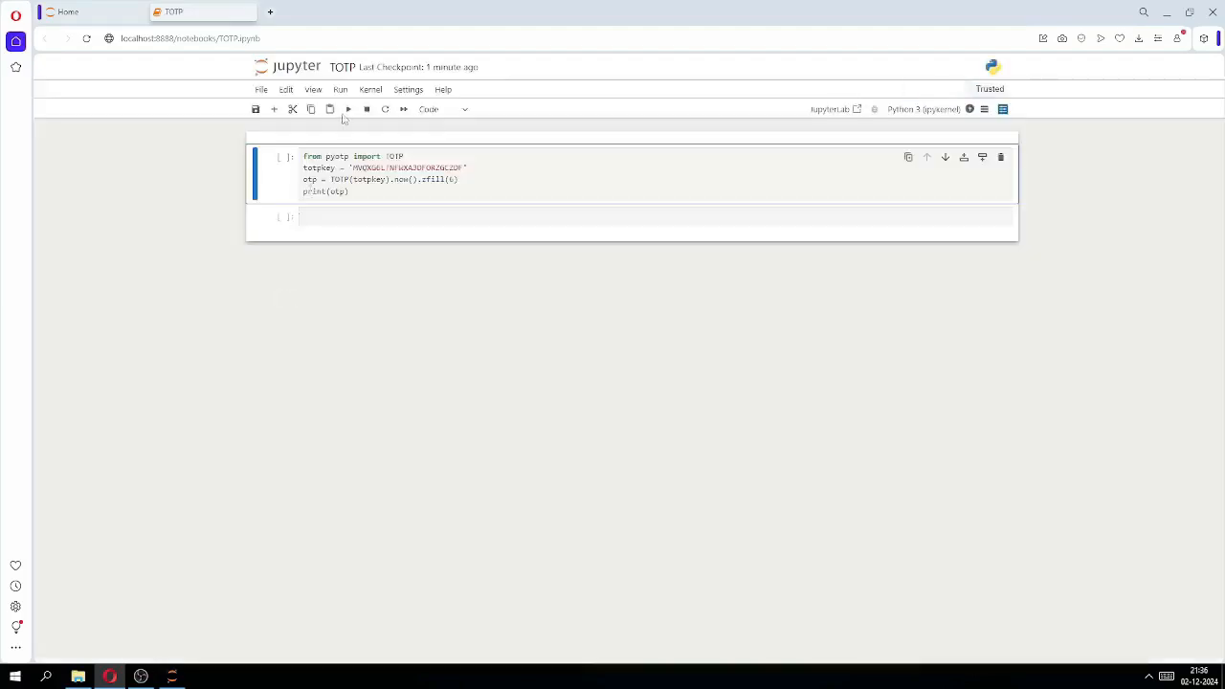
{"action": "left_click", "coordinate": [347, 111]}
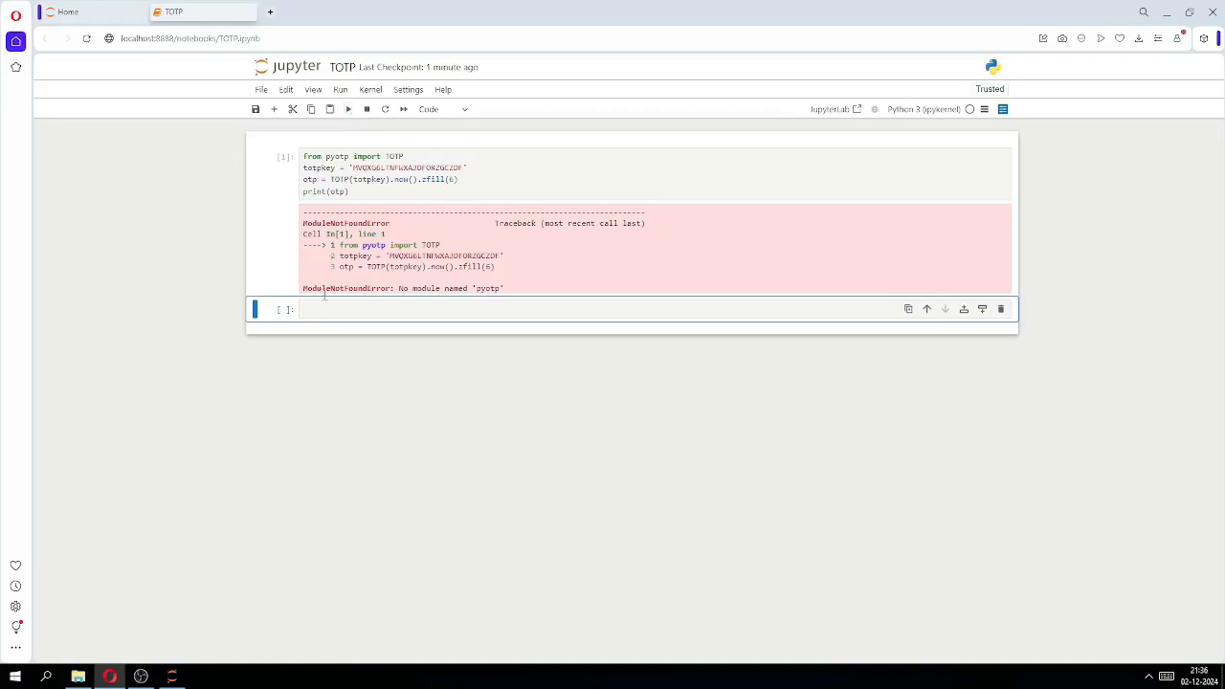
Step: Enter pip install pyotp in the empty cell below the first one and run it
{"action": "left_click", "coordinate": [330, 310]}
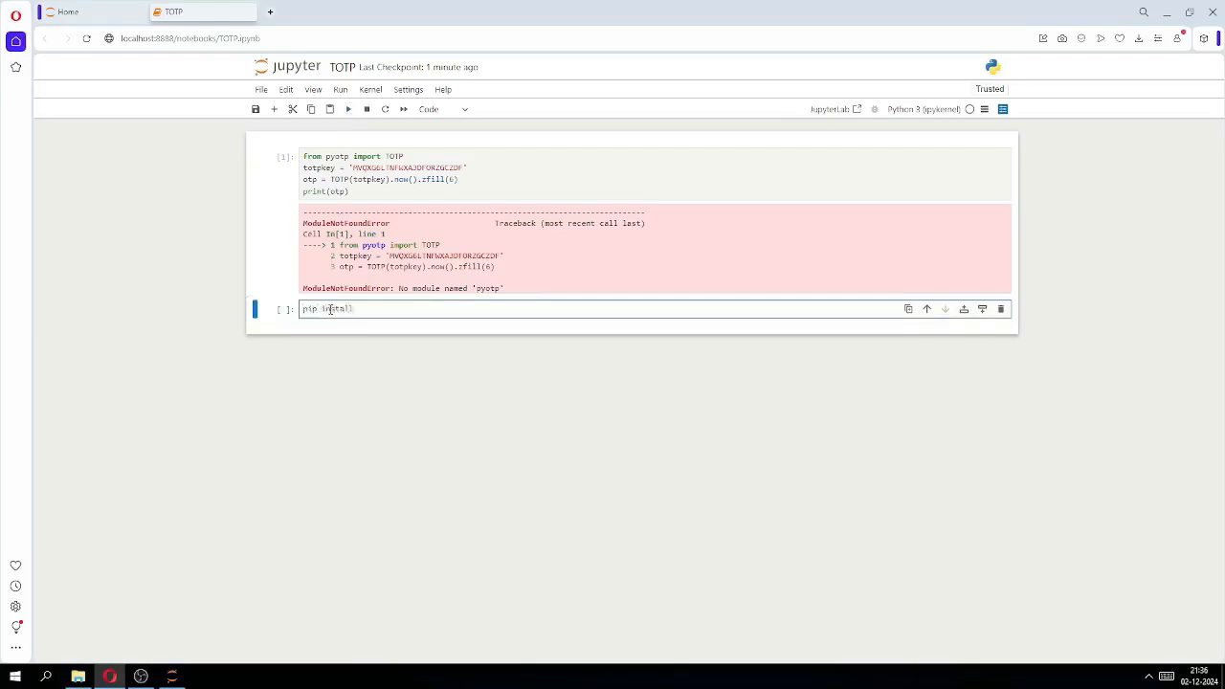
{"action": "type", "text": "pip install"}
{"action": "left_click", "coordinate": [348, 109]}
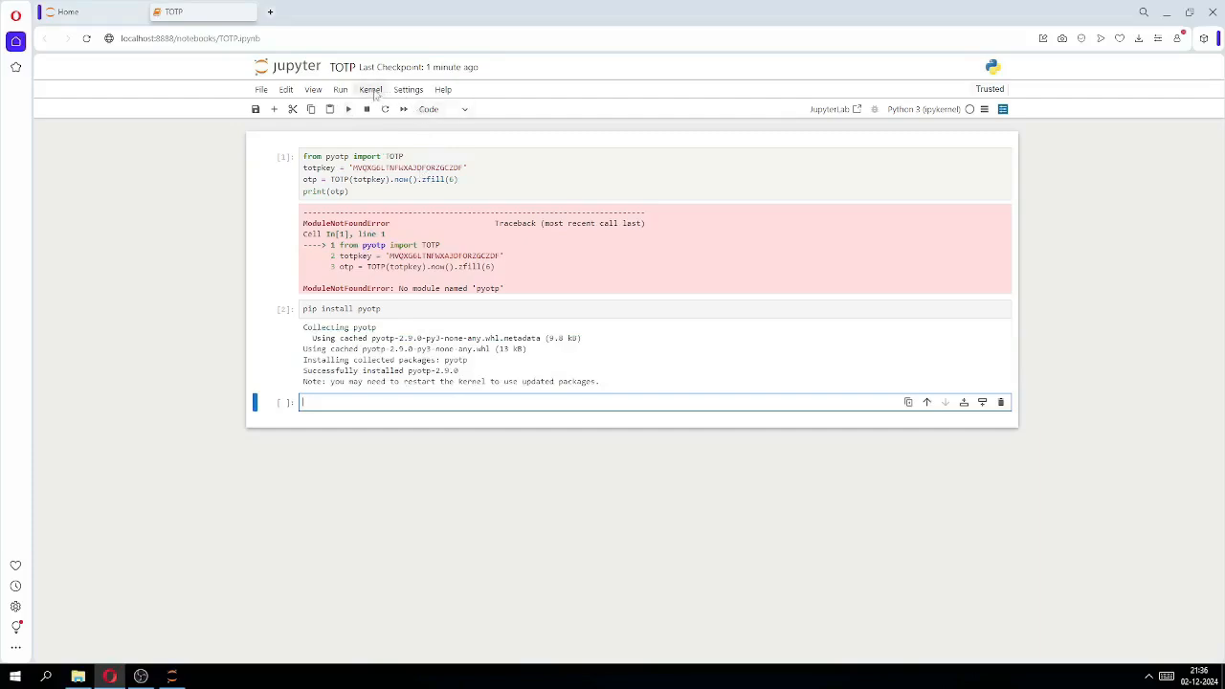
Step: Restart the TOTP notebook's kernel and rerun the first code cell that generates the one-time password
{"action": "left_click", "coordinate": [372, 90]}
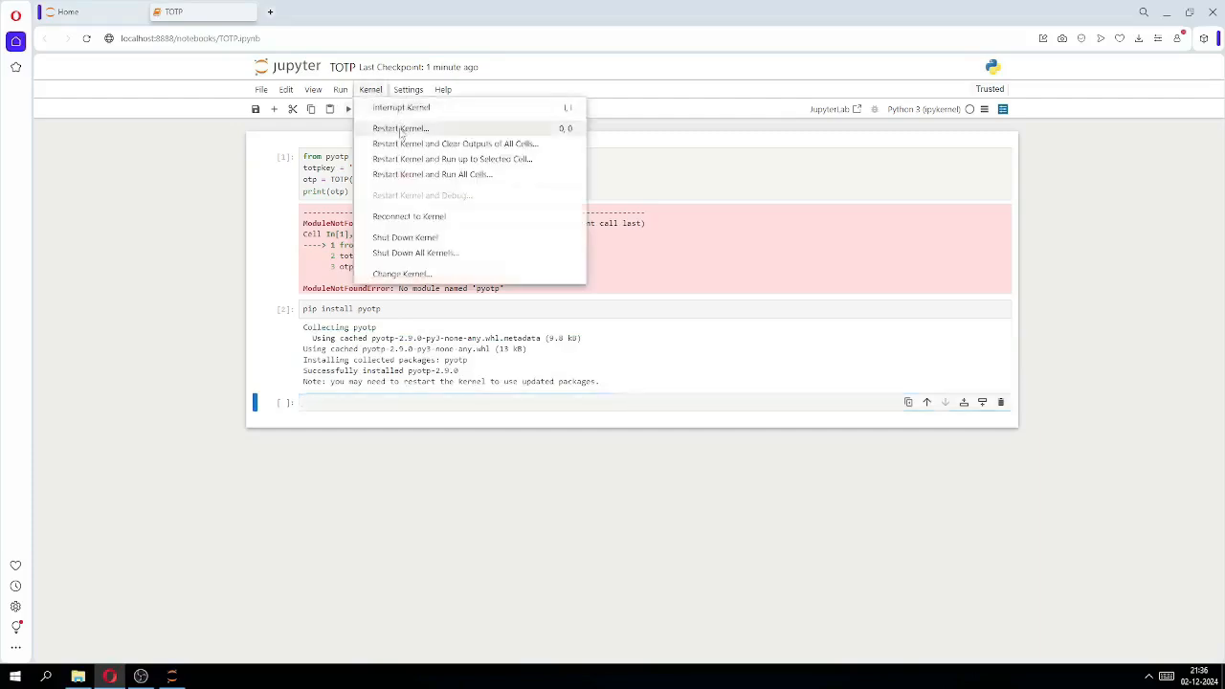
{"action": "left_click", "coordinate": [400, 129]}
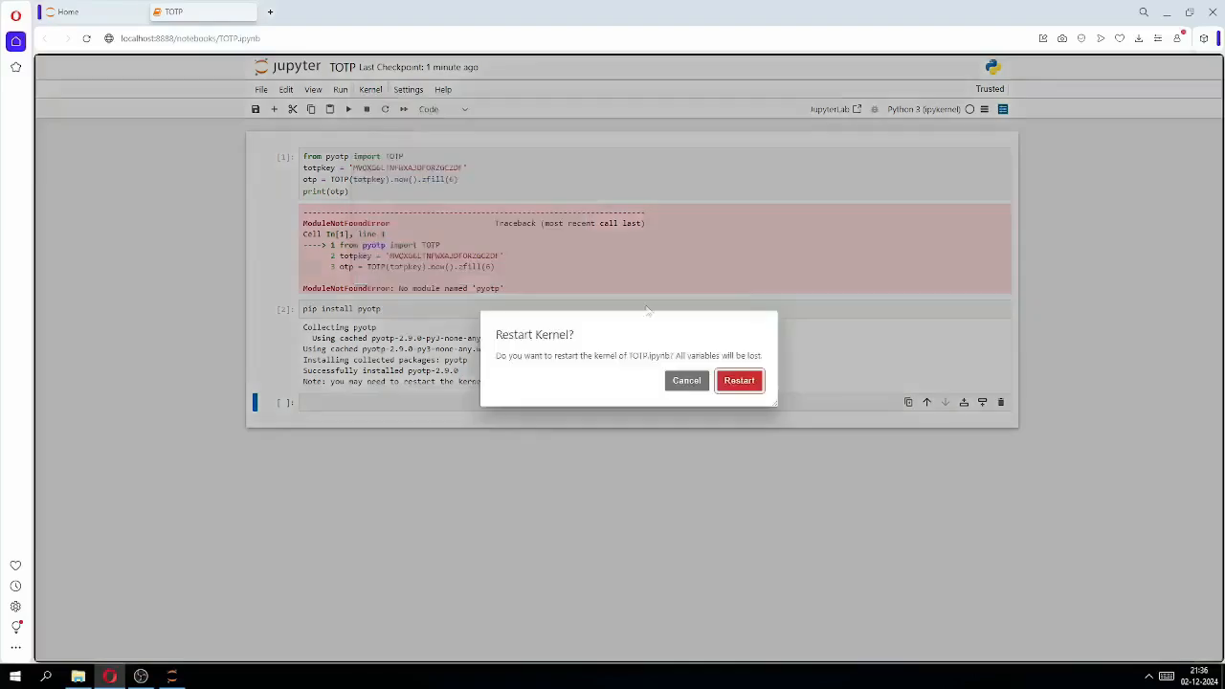
{"action": "left_click", "coordinate": [726, 383]}
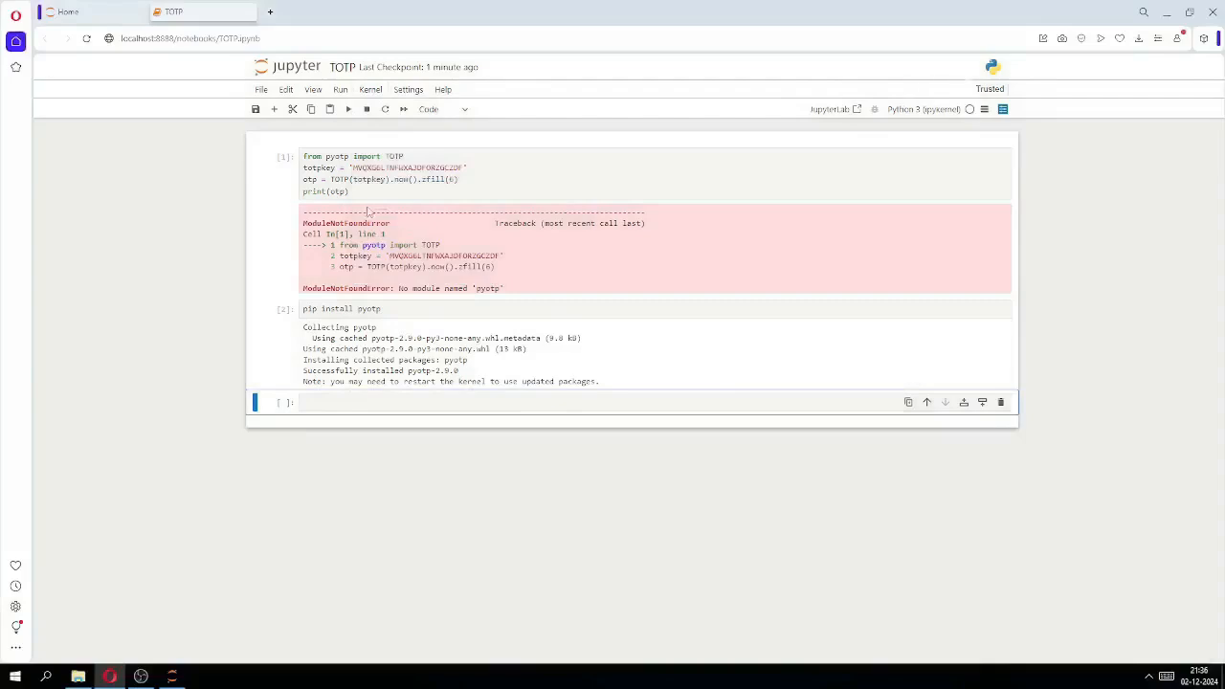
{"action": "left_click", "coordinate": [285, 179]}
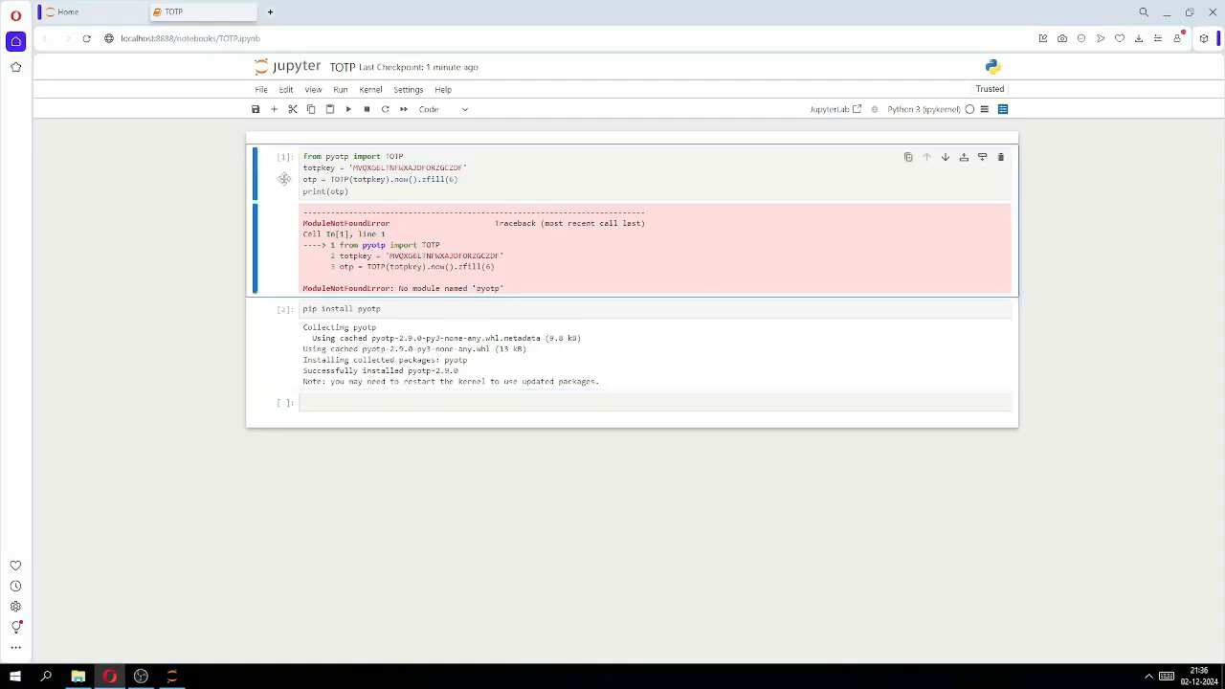
{"action": "left_click", "coordinate": [349, 111]}
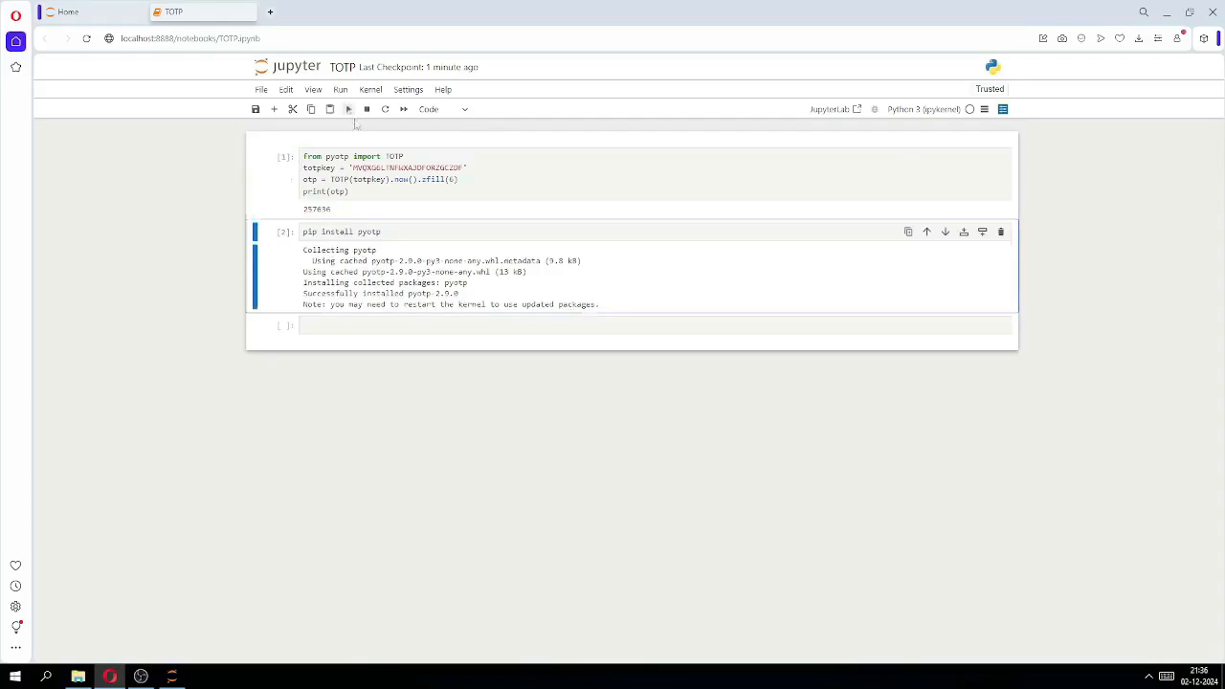
Step: Save the TOTP notebook and clear the outputs of all its cells
{"action": "left_click", "coordinate": [257, 110]}
{"action": "right_click", "coordinate": [368, 254]}
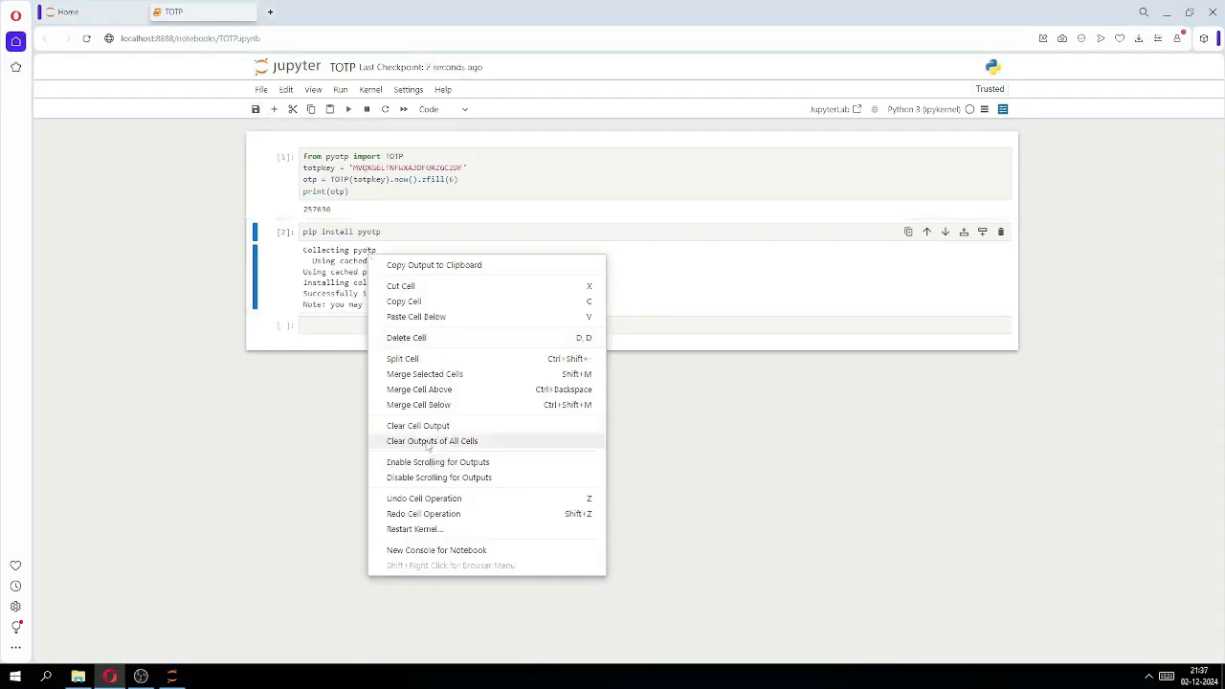
{"action": "left_click", "coordinate": [428, 442]}
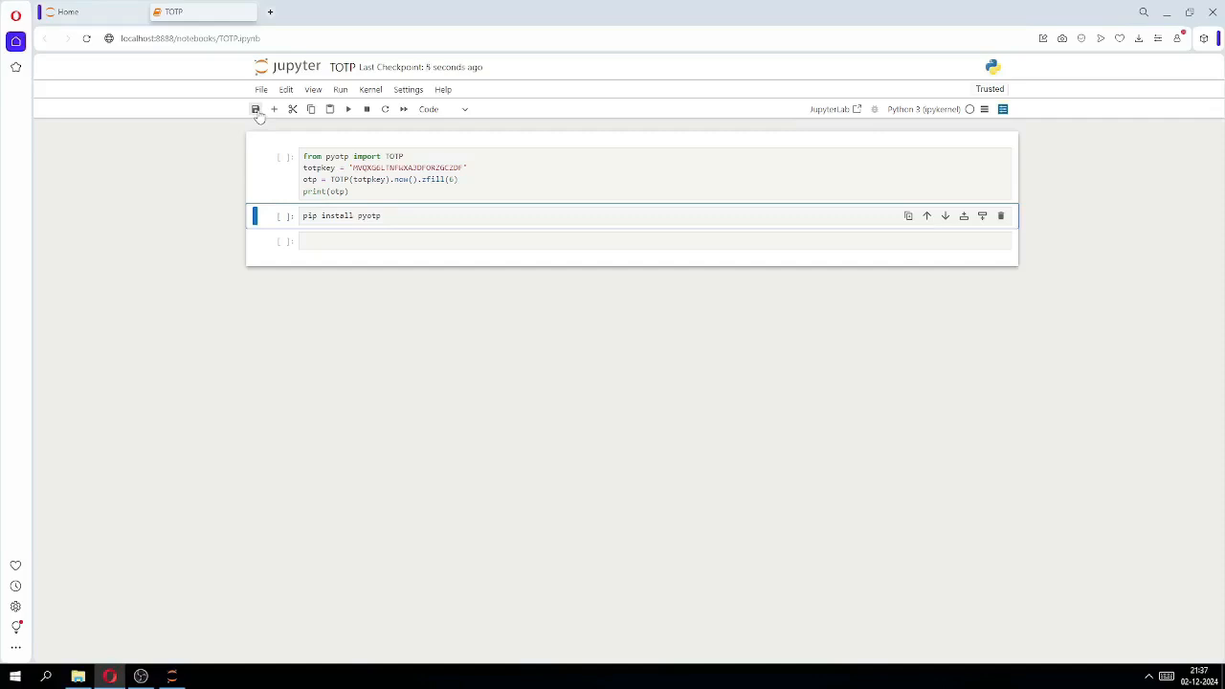
Step: Close the TOTP notebook and shut down all running kernels, returning to the Jupyter file list
{"action": "left_click", "coordinate": [249, 13]}
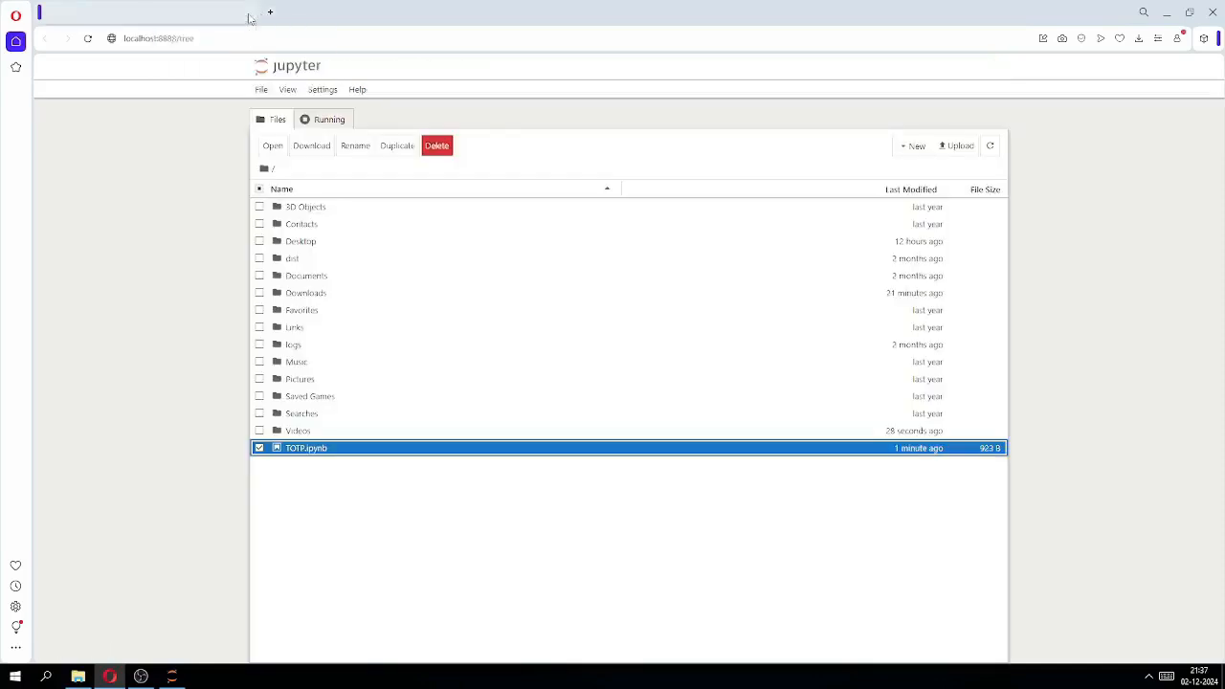
{"action": "left_click", "coordinate": [324, 122]}
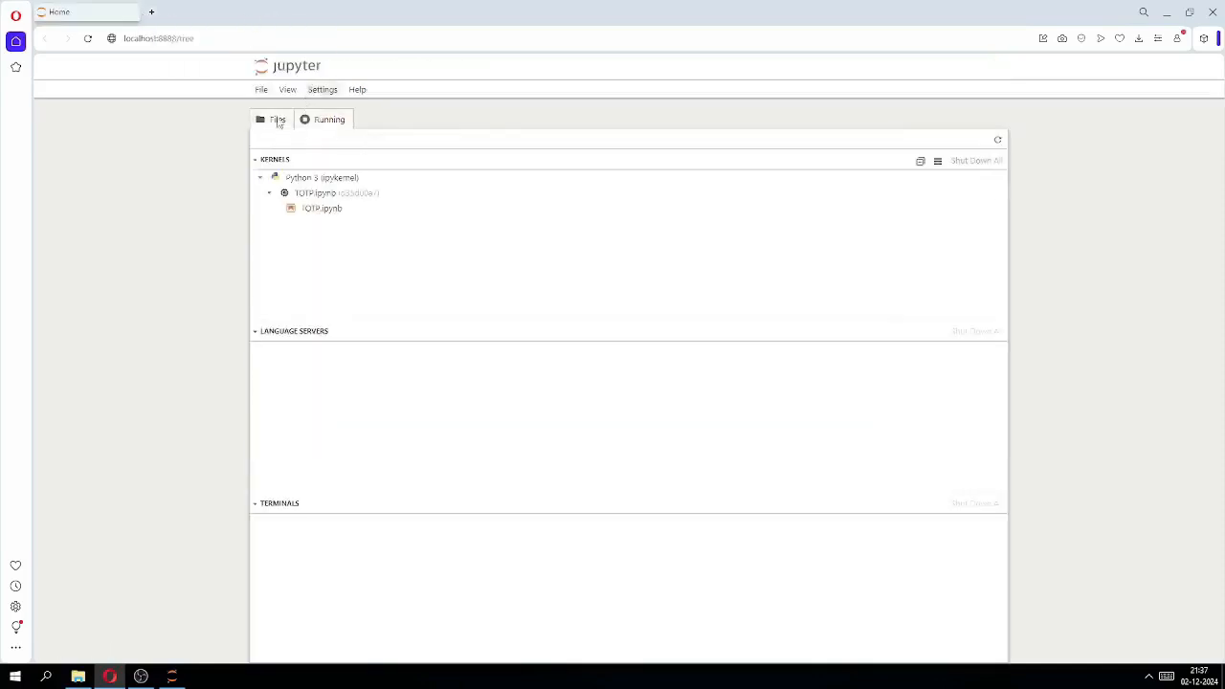
{"action": "left_click", "coordinate": [279, 122]}
{"action": "left_click", "coordinate": [311, 121]}
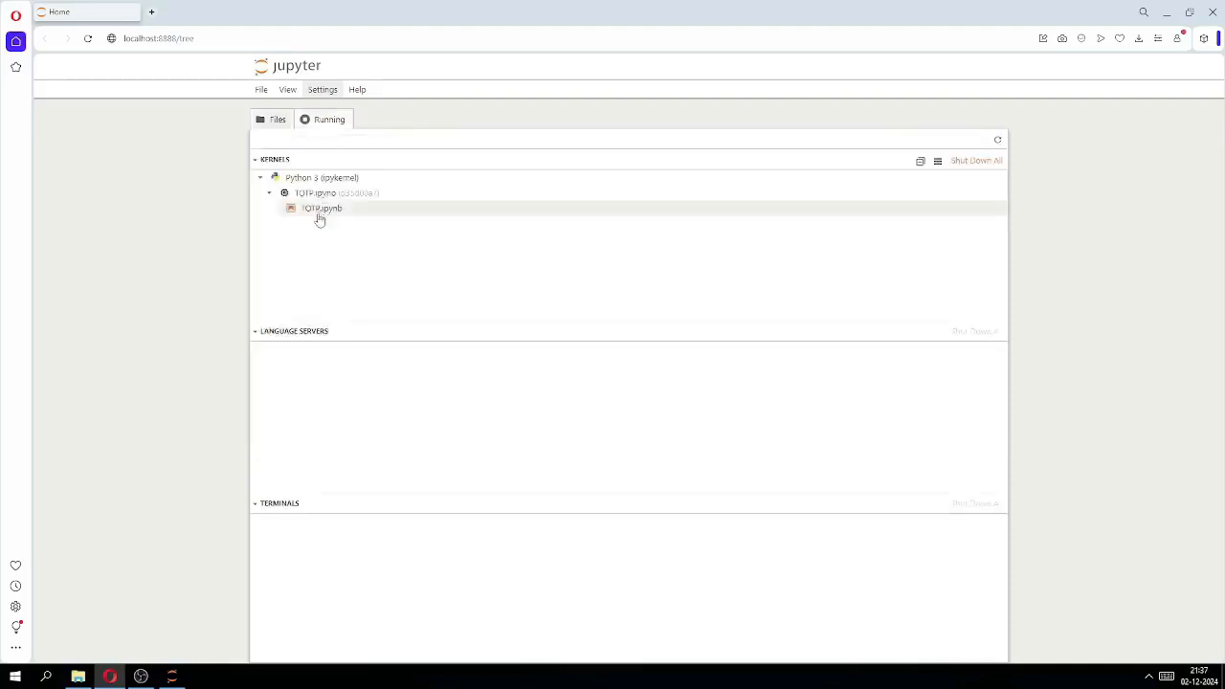
{"action": "left_click", "coordinate": [977, 161]}
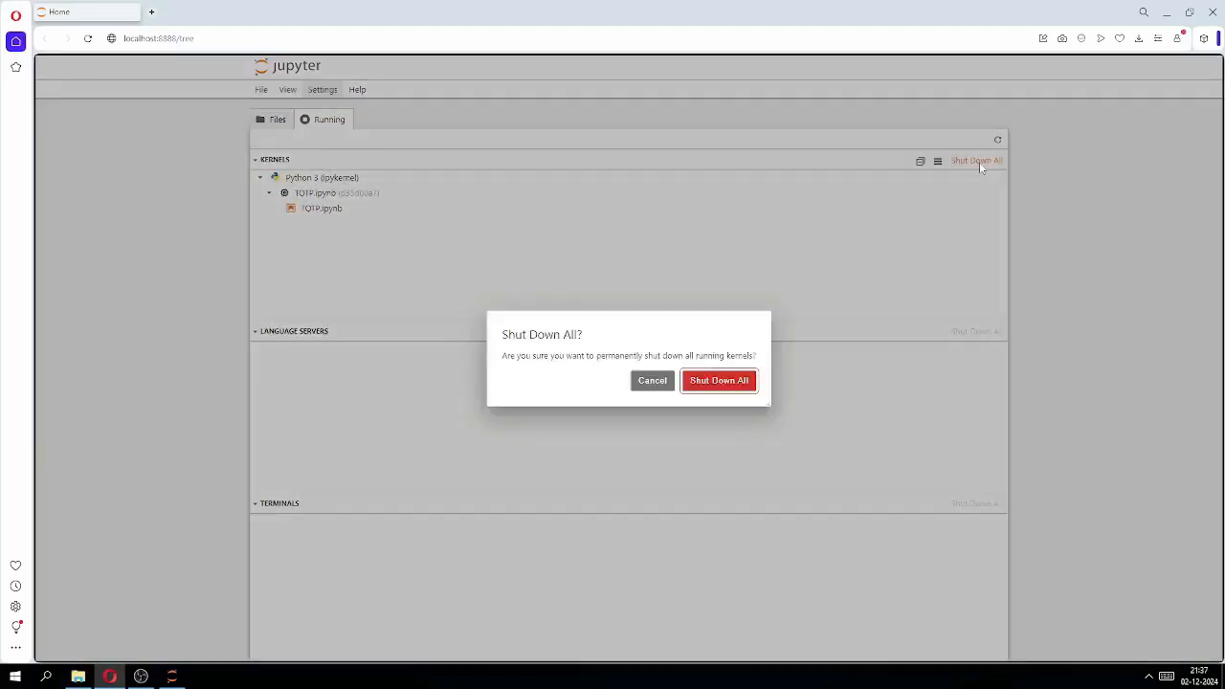
{"action": "left_click", "coordinate": [736, 389]}
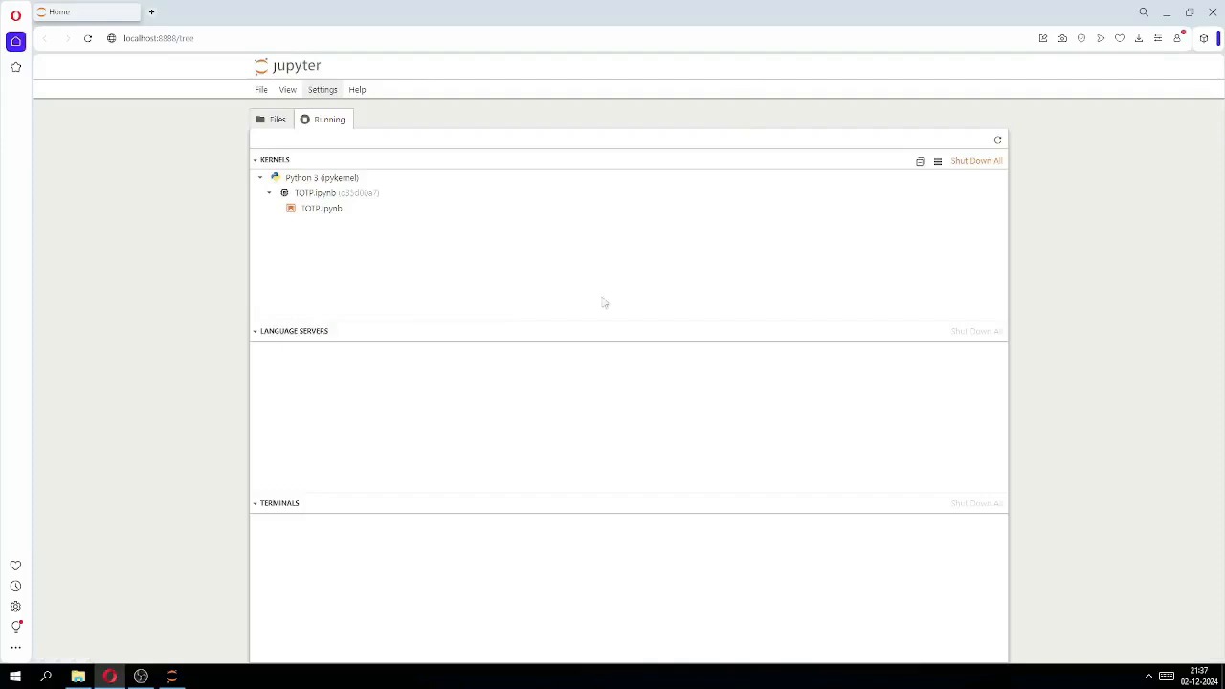
{"action": "left_click", "coordinate": [279, 121]}
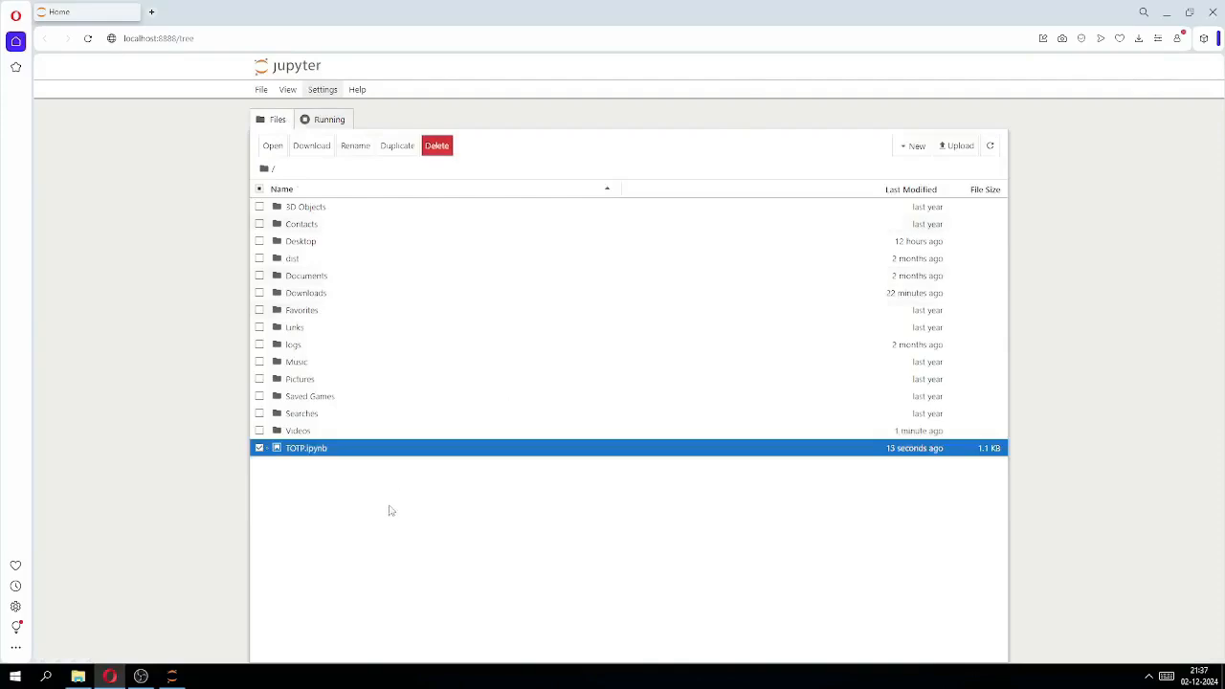
Step: Close the Jupyter Notebook server console and the browser window
{"action": "left_click", "coordinate": [173, 676]}
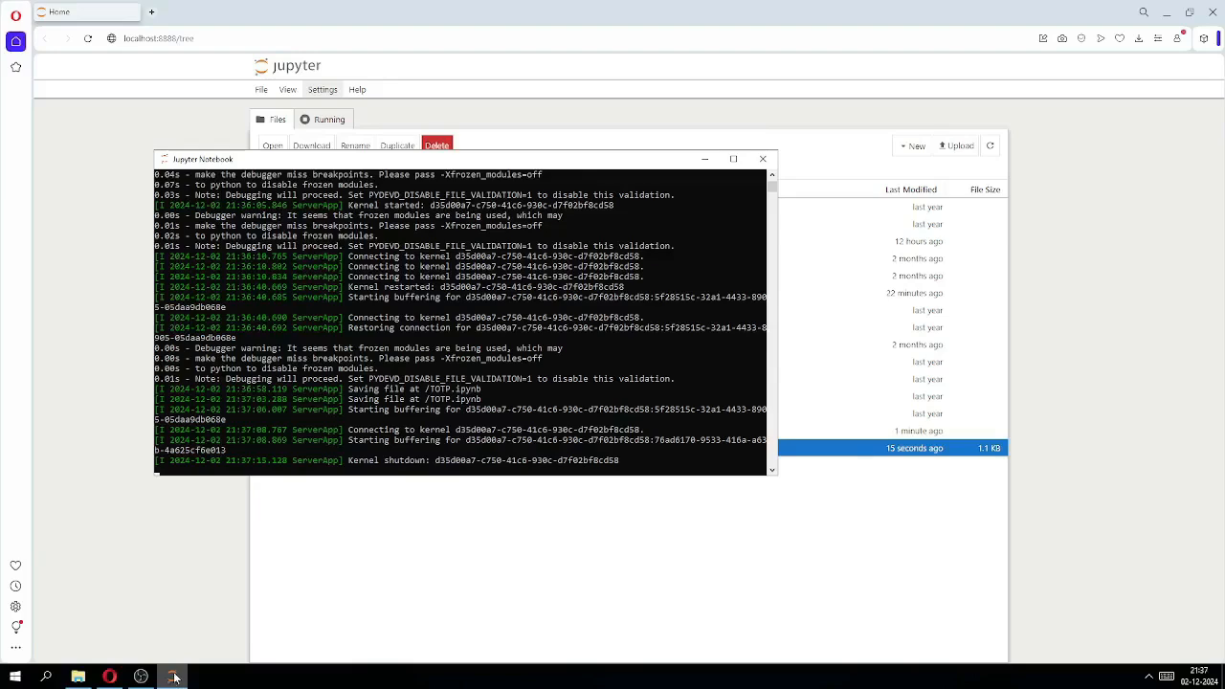
{"action": "left_click", "coordinate": [763, 159]}
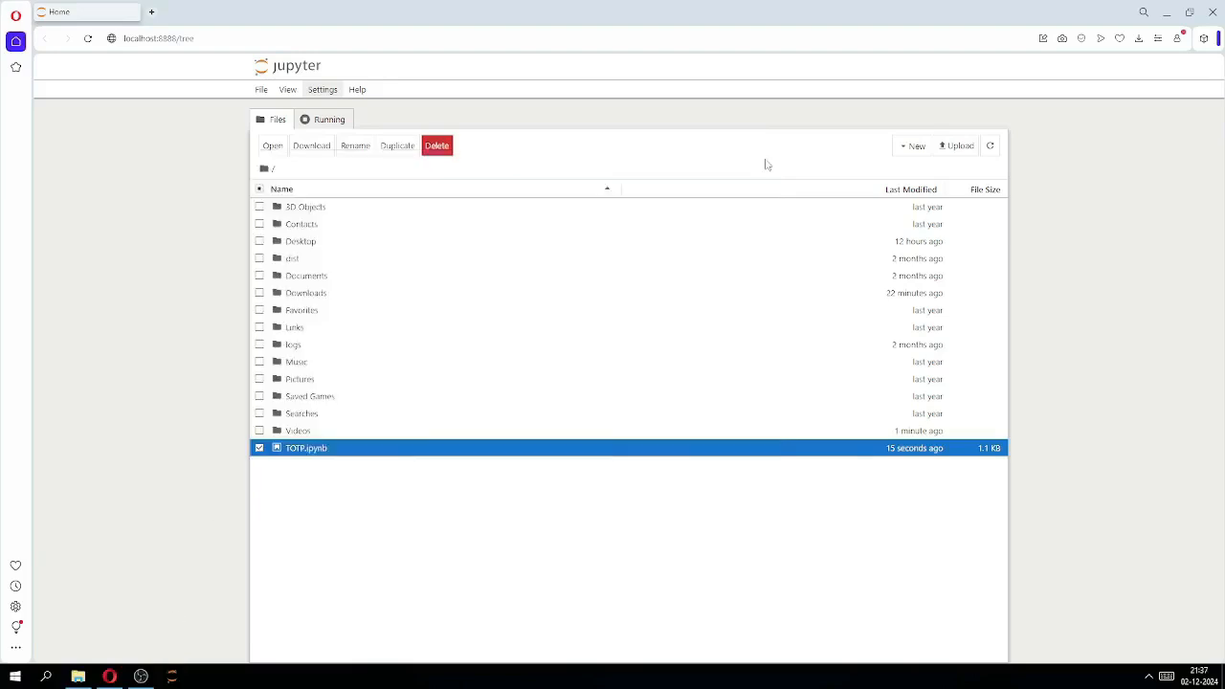
{"action": "left_click", "coordinate": [1212, 12]}
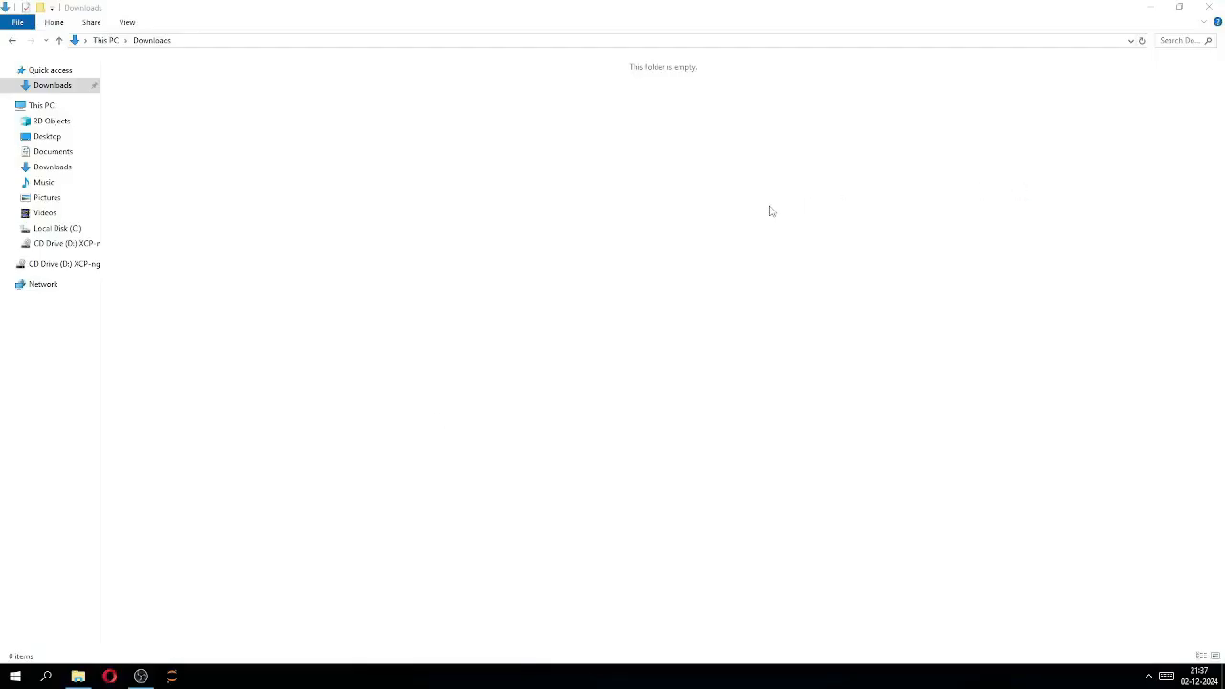